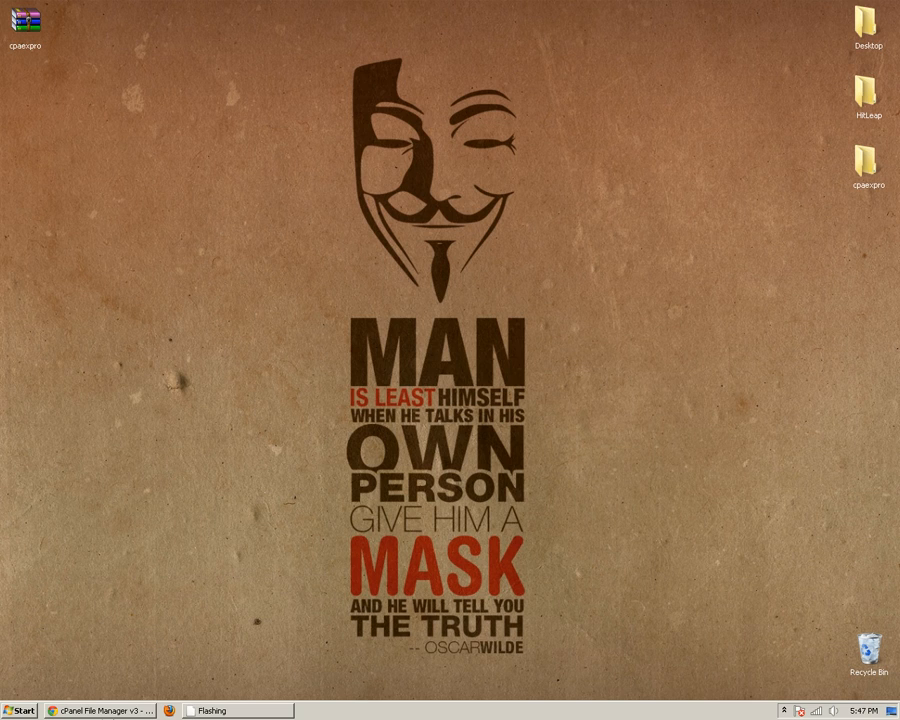
Extract cpaexpro.zip into the public_html/cpaexpro folder
left_click(104, 710)
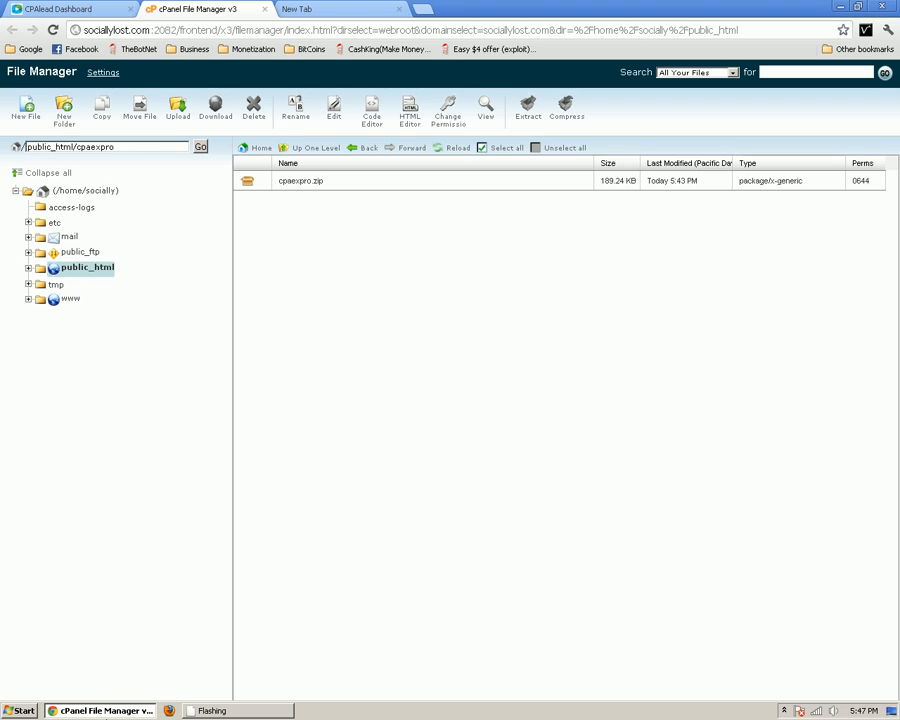
left_click(264, 185)
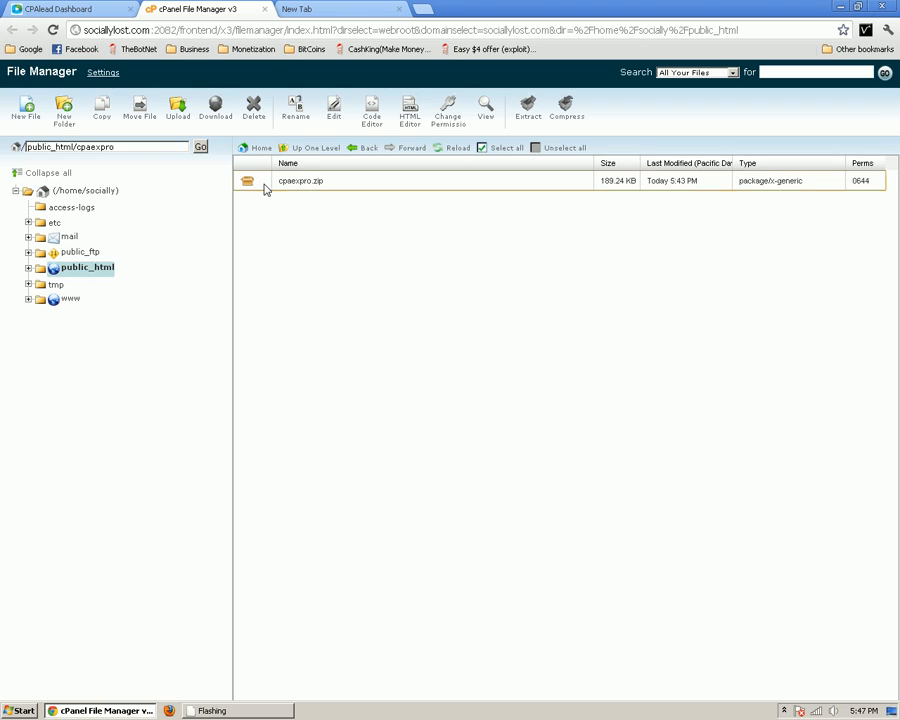
left_click(530, 114)
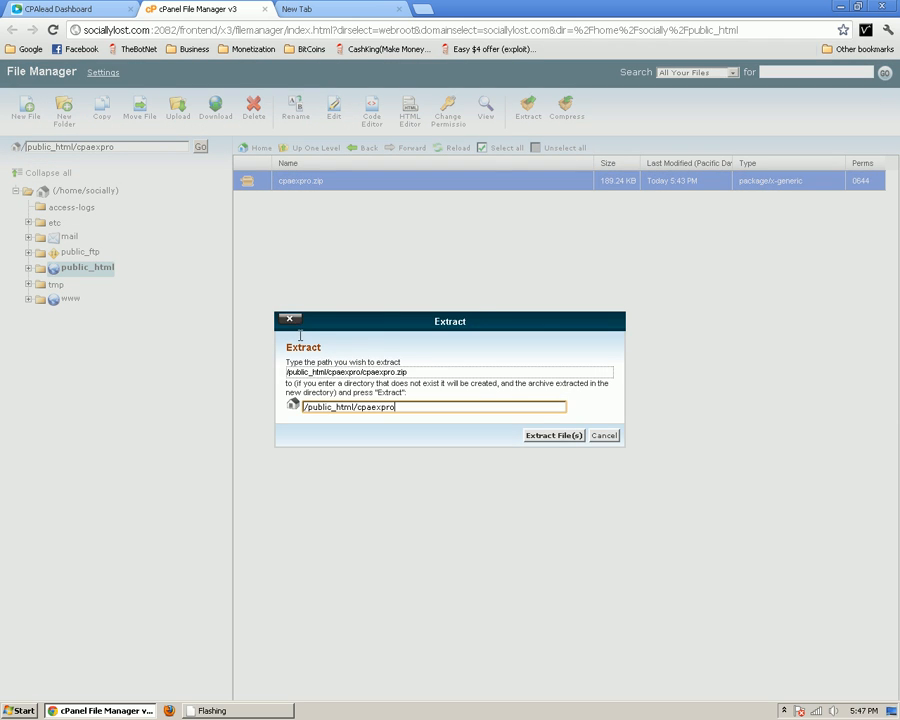
left_click(547, 437)
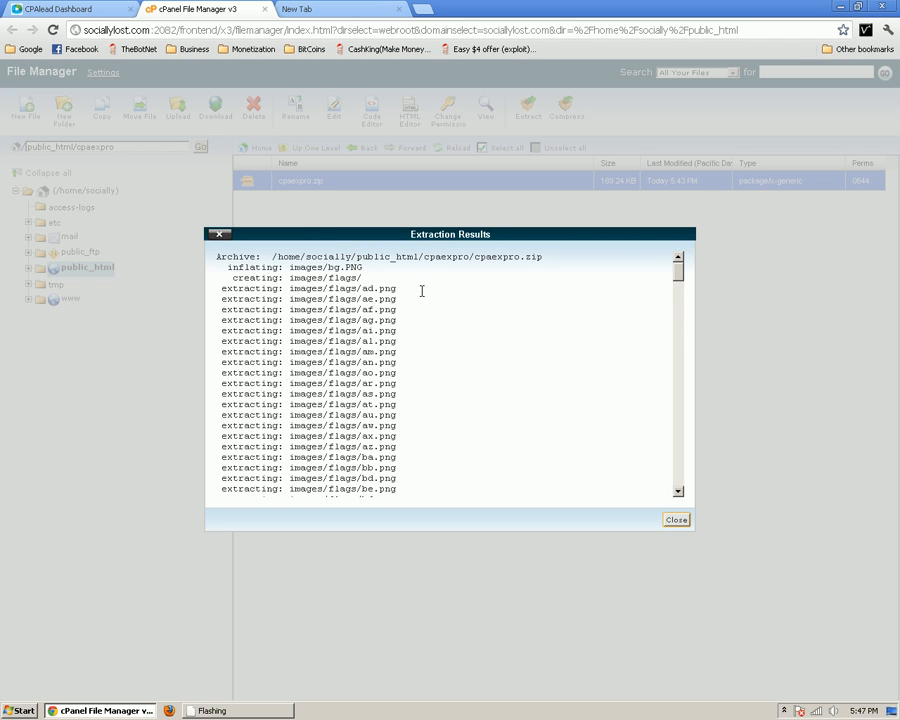
left_click(676, 520)
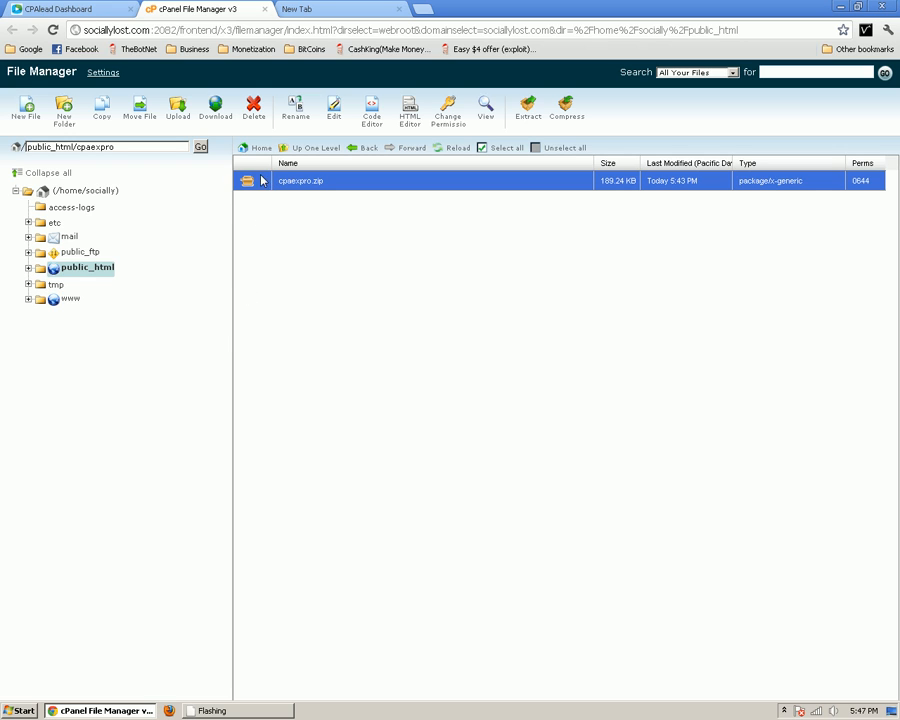
Refresh the file list and delete the cpaexpro.zip archive
left_click(438, 149)
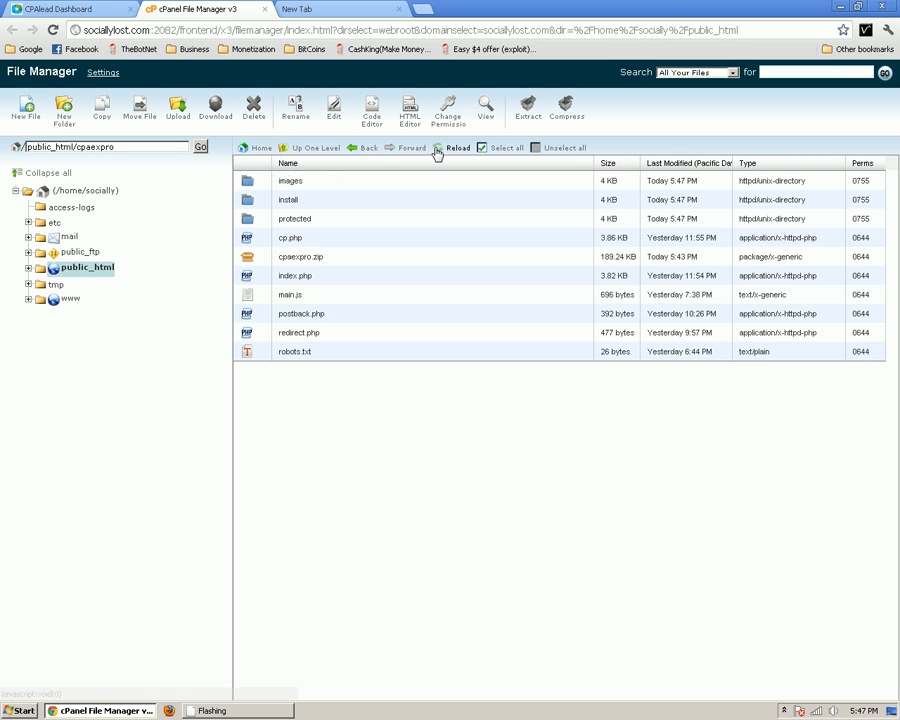
left_click(248, 257)
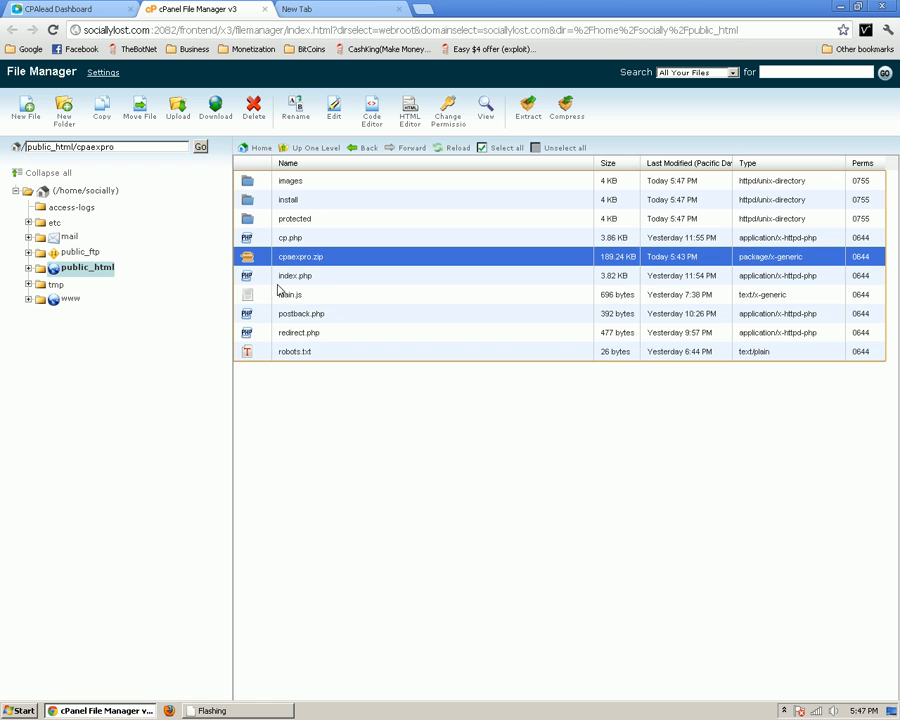
key("Delete")
left_click(555, 423)
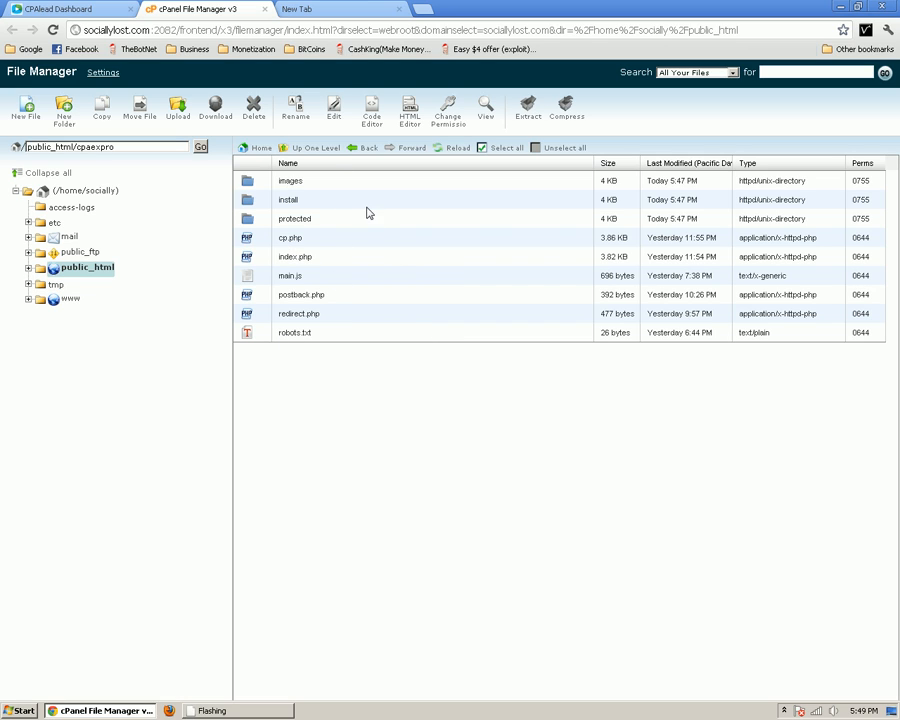
Load cpaexpro.sociallylost.com in the empty new Chrome tab
left_click(342, 8)
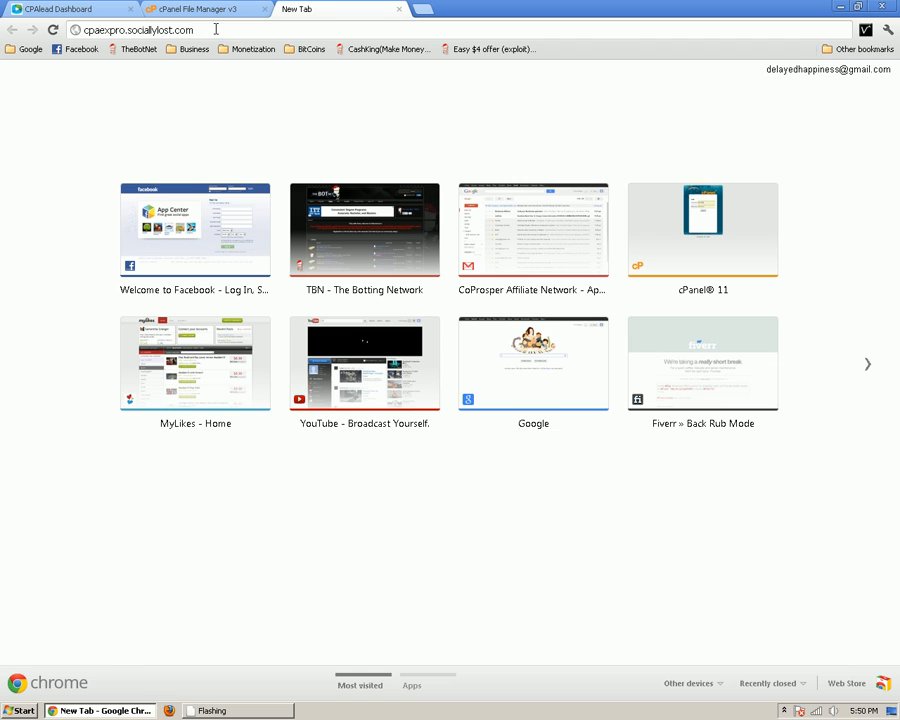
key("Return")
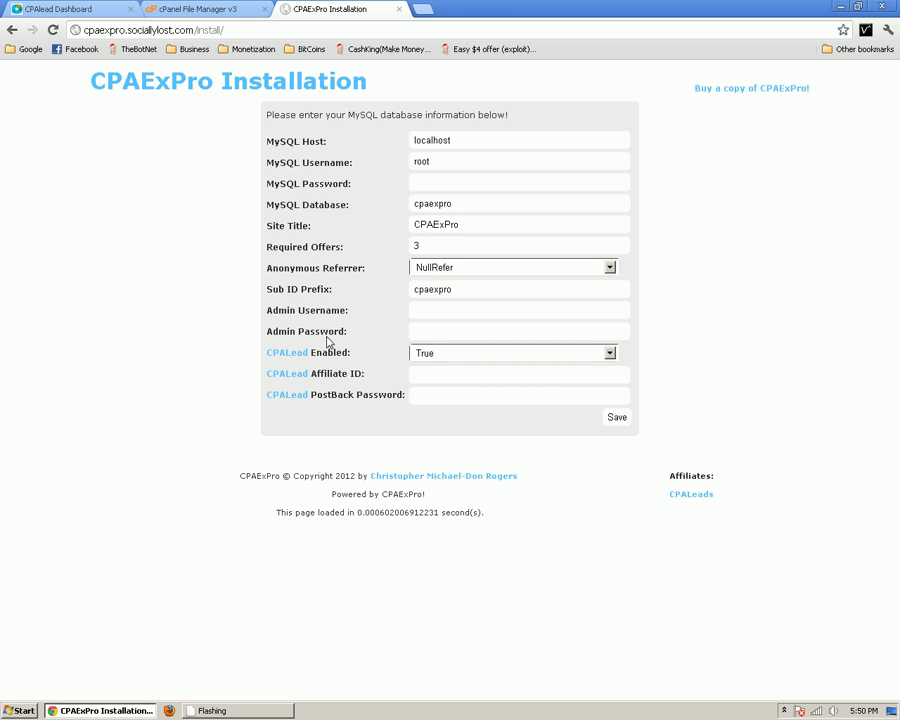
left_click_drag(264, 140, 366, 204)
left_click_drag(271, 225, 408, 395)
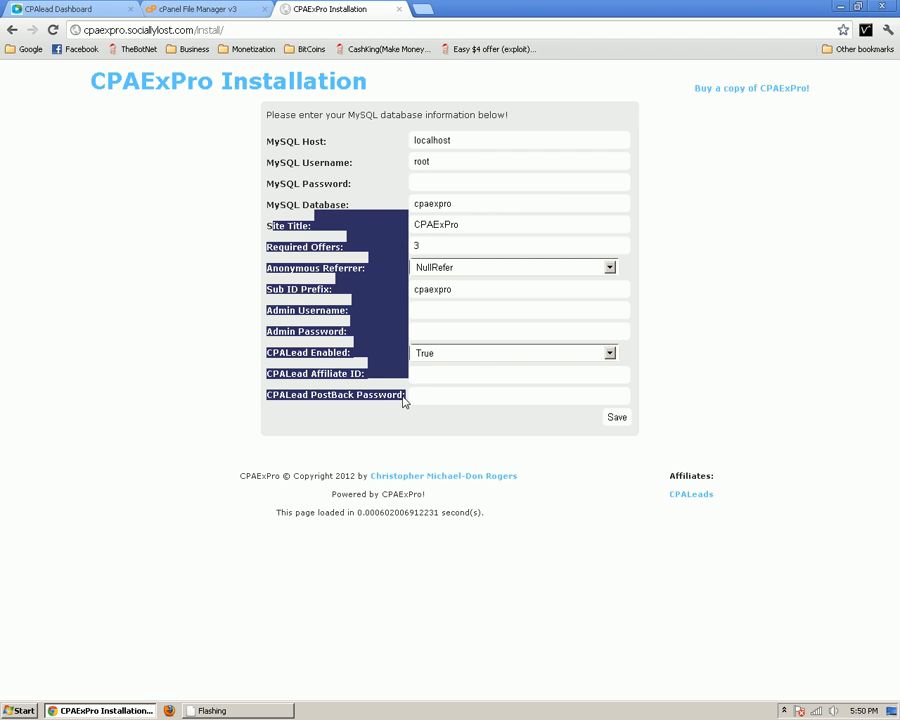
left_click(358, 398)
left_click(316, 250)
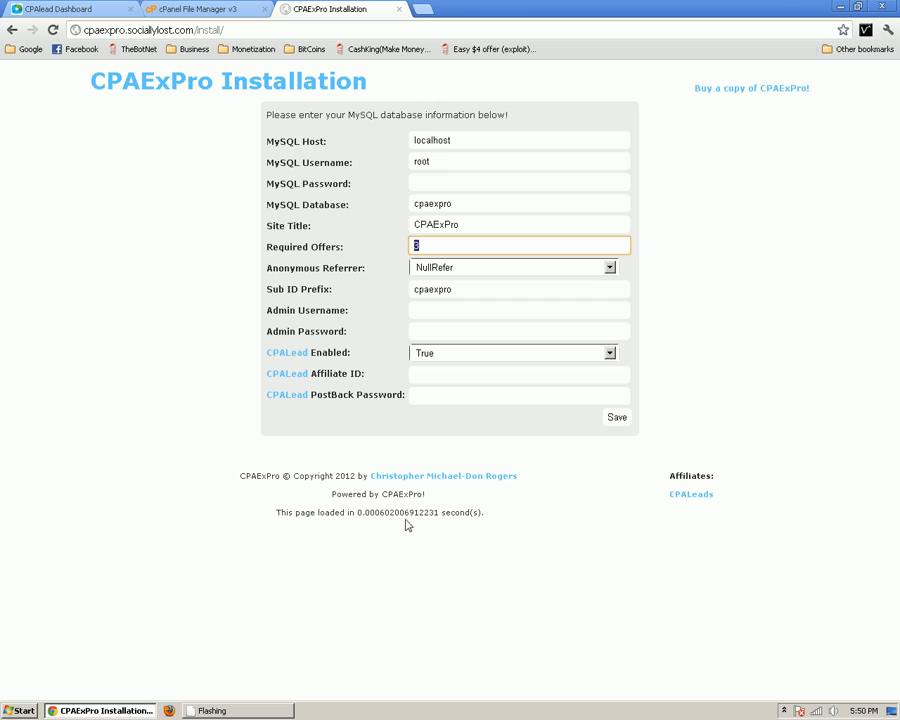
mouse_move(287, 512)
left_mouse_down()
mouse_move(475, 511)
mouse_move(287, 524)
left_mouse_up()
left_click(480, 518)
left_click(295, 521)
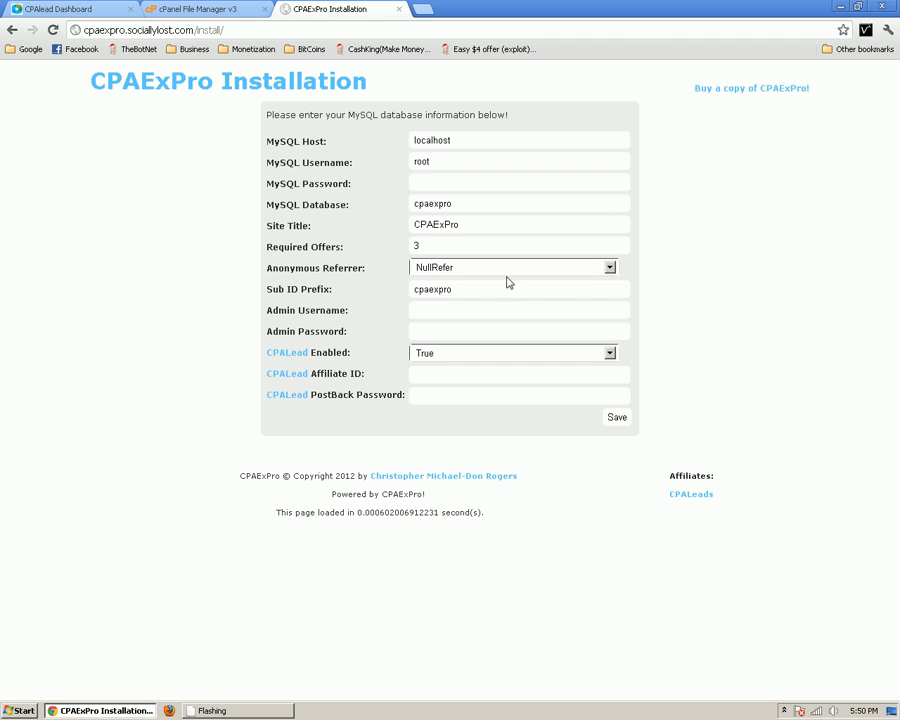
Replace the default root MySQL username with the cPanel database user and fill its password
left_click(479, 139)
double_click(446, 161)
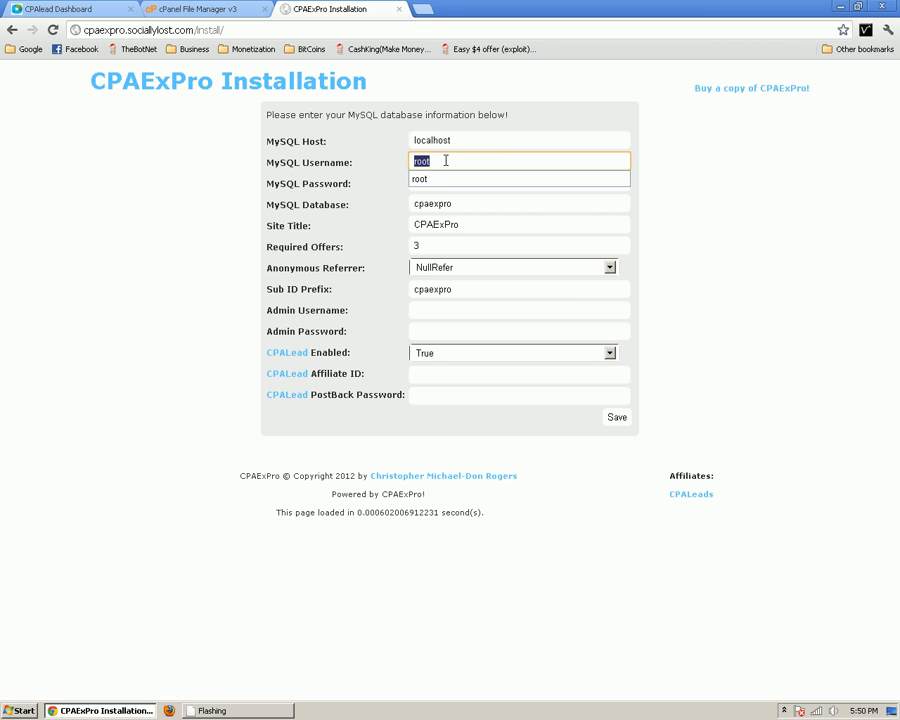
key("BackSpace")
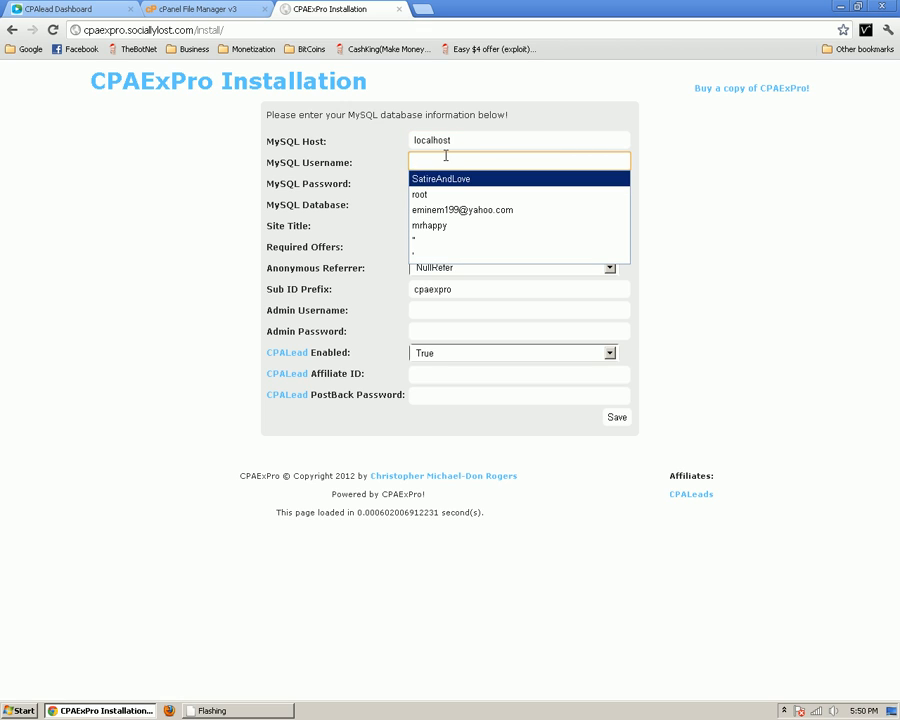
type("socially_cpaexp")
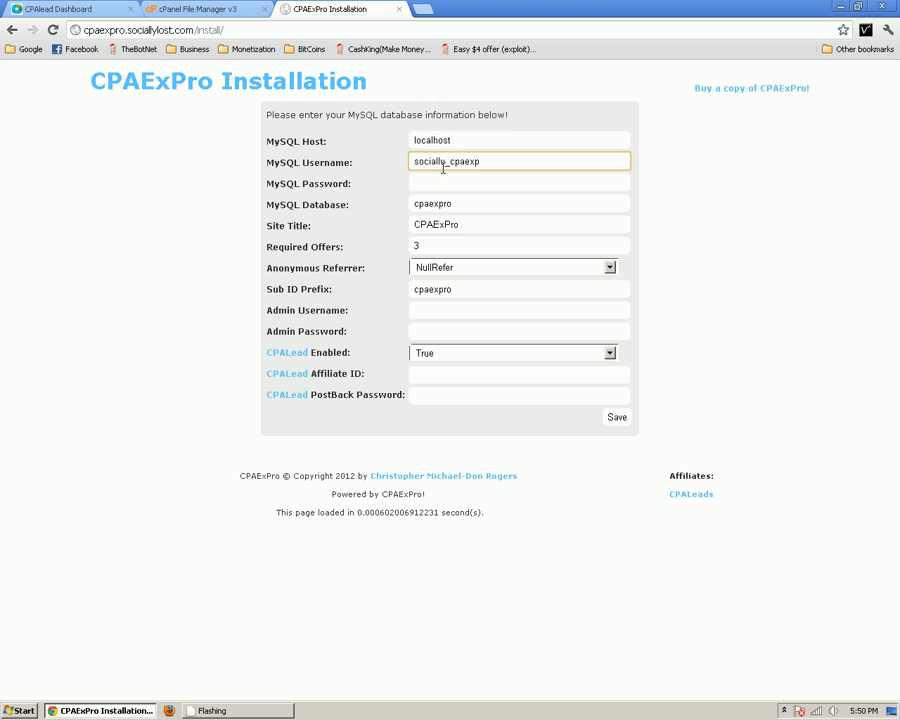
left_click(446, 183)
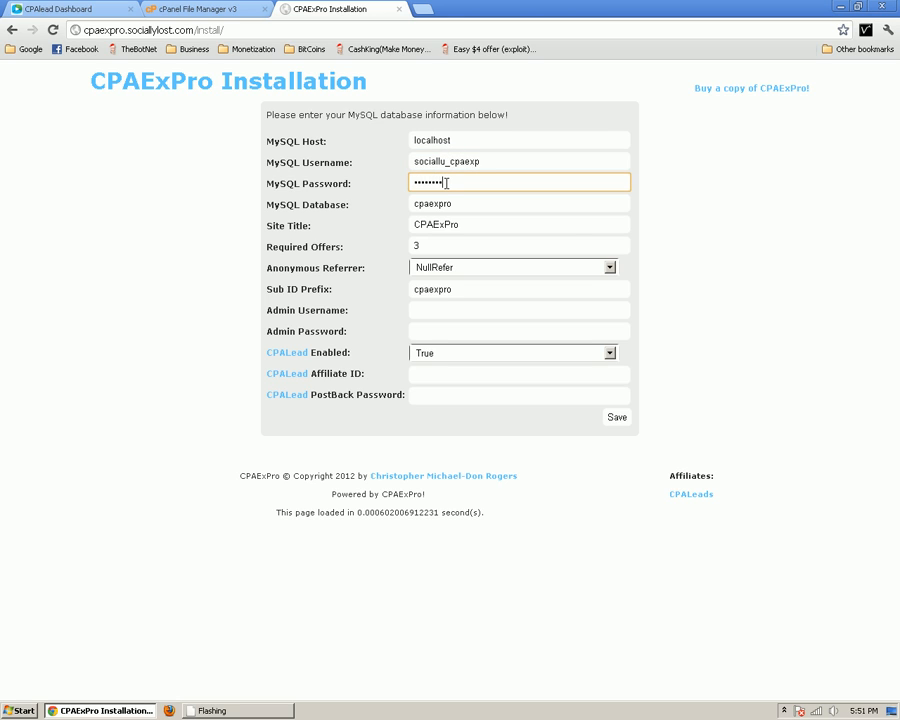
Prefix the MySQL database name with the cPanel account name and an underscore
left_click(445, 203)
double_click(432, 203)
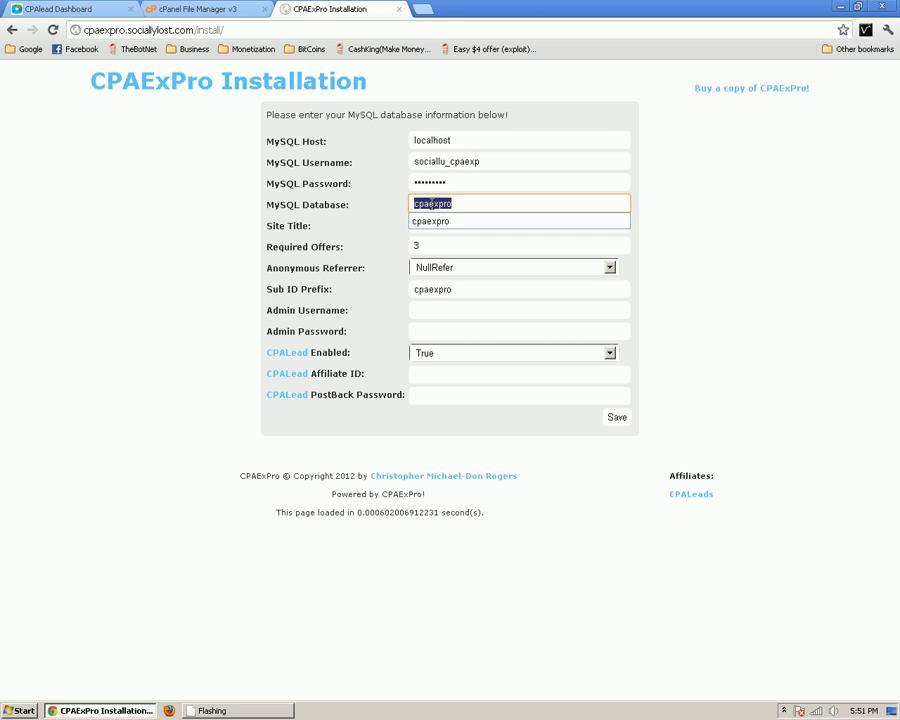
left_click(447, 161)
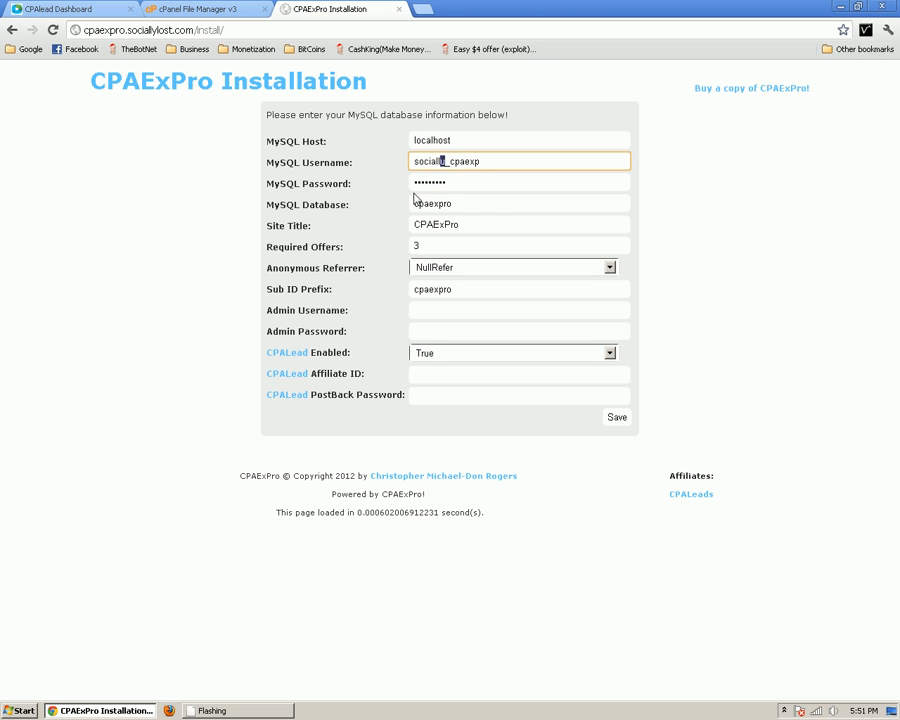
left_click(418, 203)
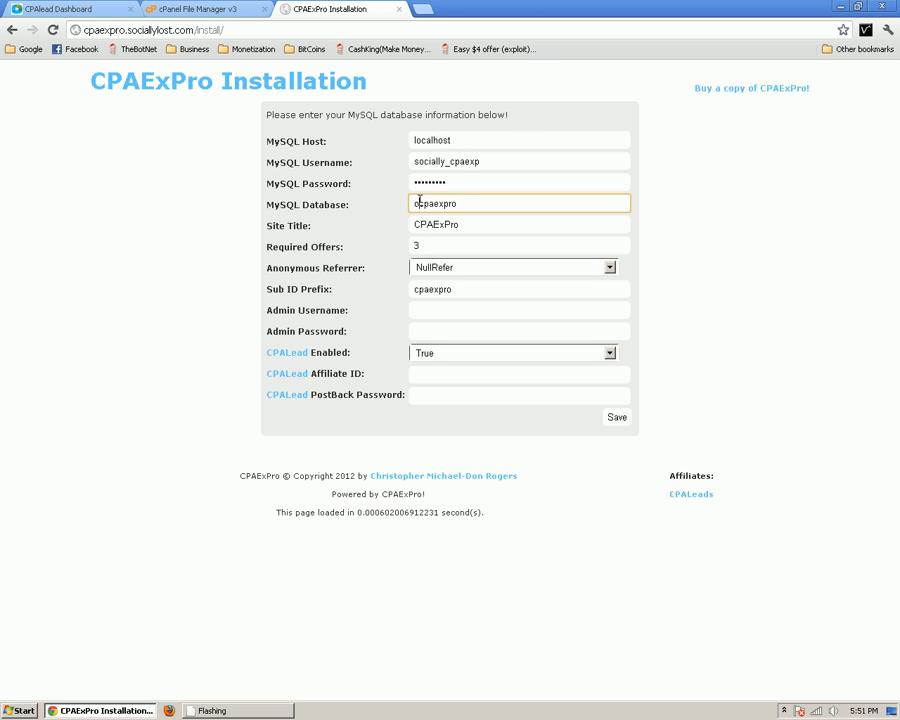
type("socially")
key("BackSpace")
key("BackSpace")
key("BackSpace")
key("BackSpace")
key("BackSpace")
key("BackSpace")
key("BackSpace")
key("BackSpace")
type("socially_")
Set the site title to MrHappy's CPAExPro from the saved suggestion
double_click(471, 230)
type("MrH")
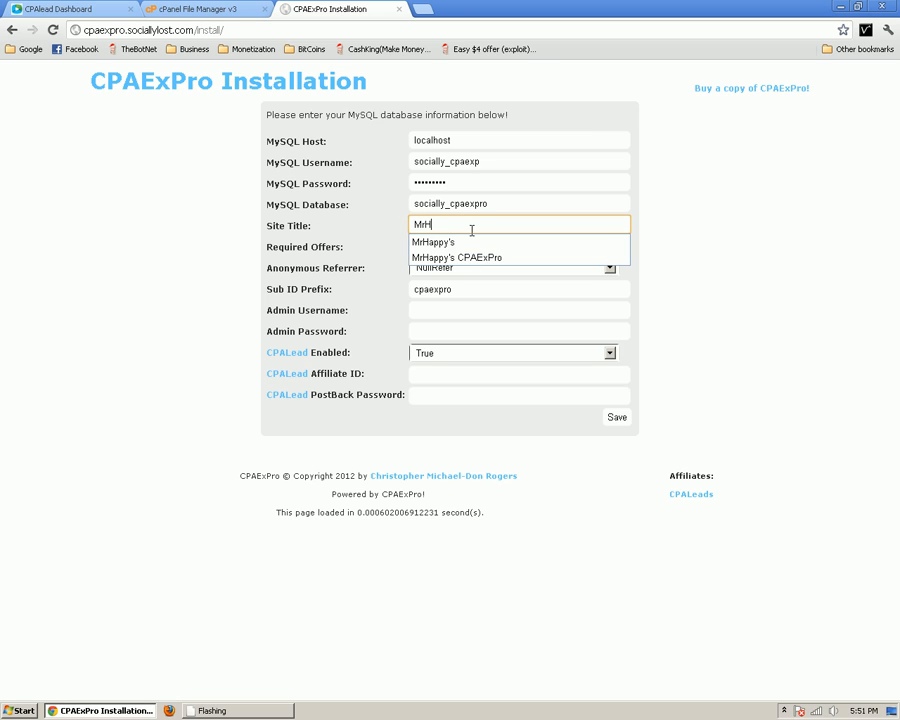
type("app")
key("Down")
key("Down")
key("Return")
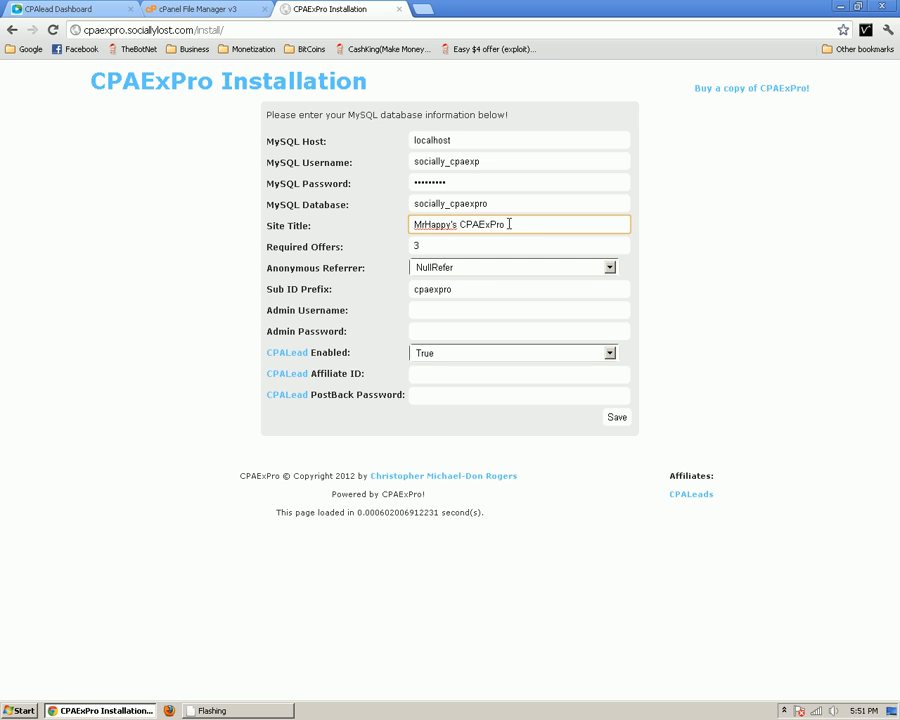
left_click_drag(509, 224, 375, 228)
Review the Required Offers value and anonymous referrer options, leaving them unchanged
left_click(358, 233)
left_click(275, 248)
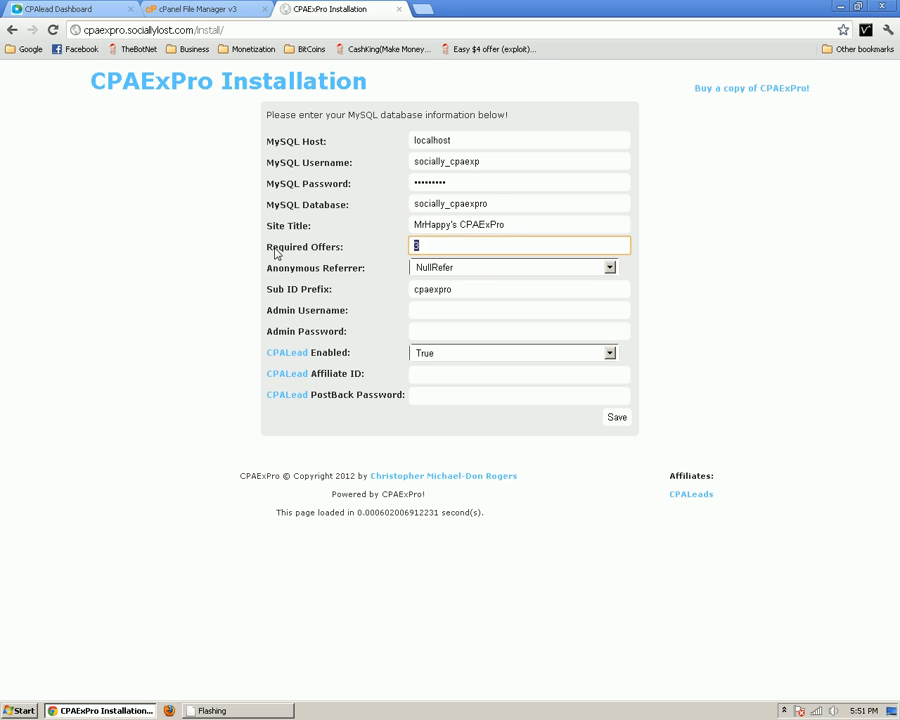
left_click_drag(443, 245, 410, 245)
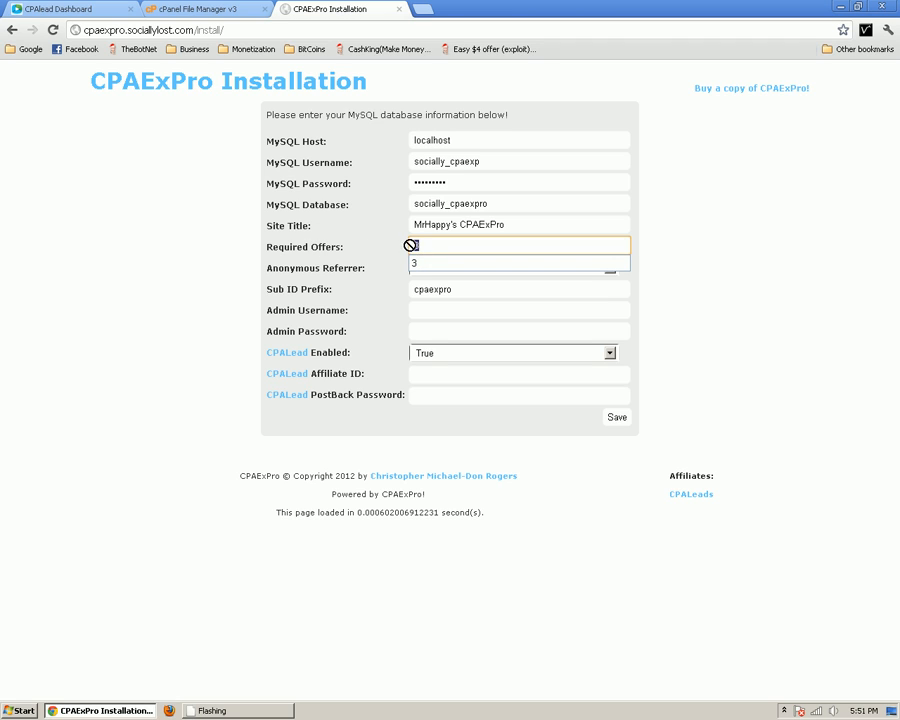
left_click(453, 248)
left_click(300, 252)
key("Tab")
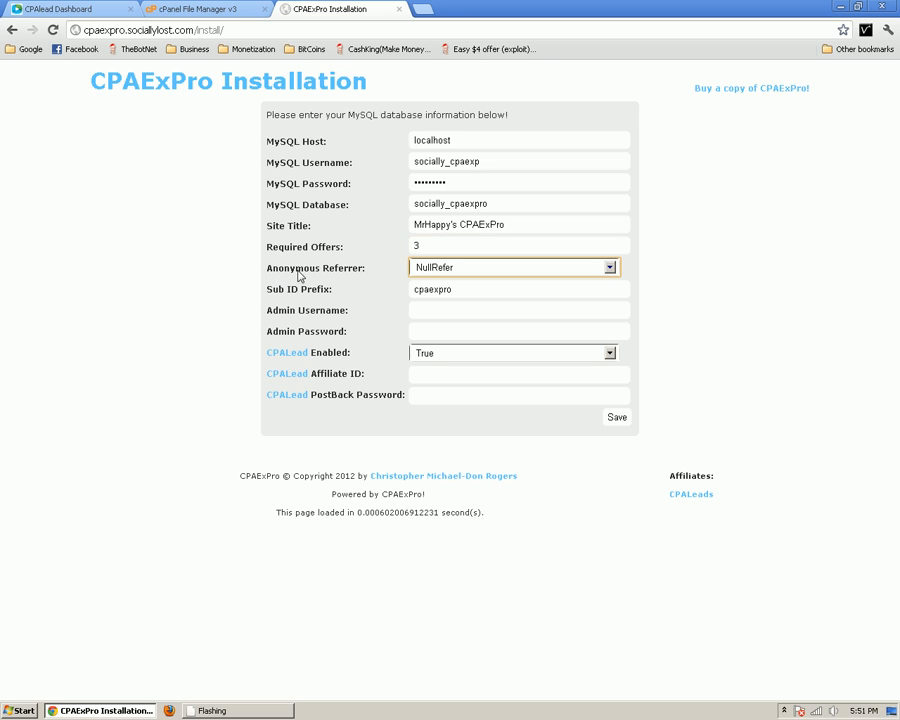
left_click(443, 266)
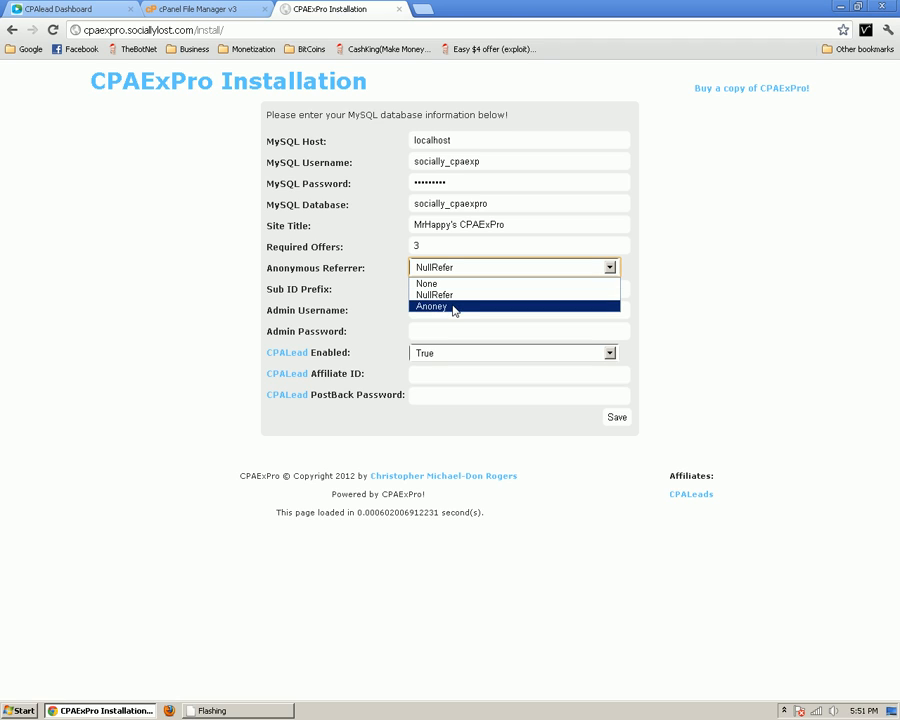
Keep the Sub ID Prefix as cpaexpro after removing a trial '_127.0.0.1' suffix
left_click(437, 300)
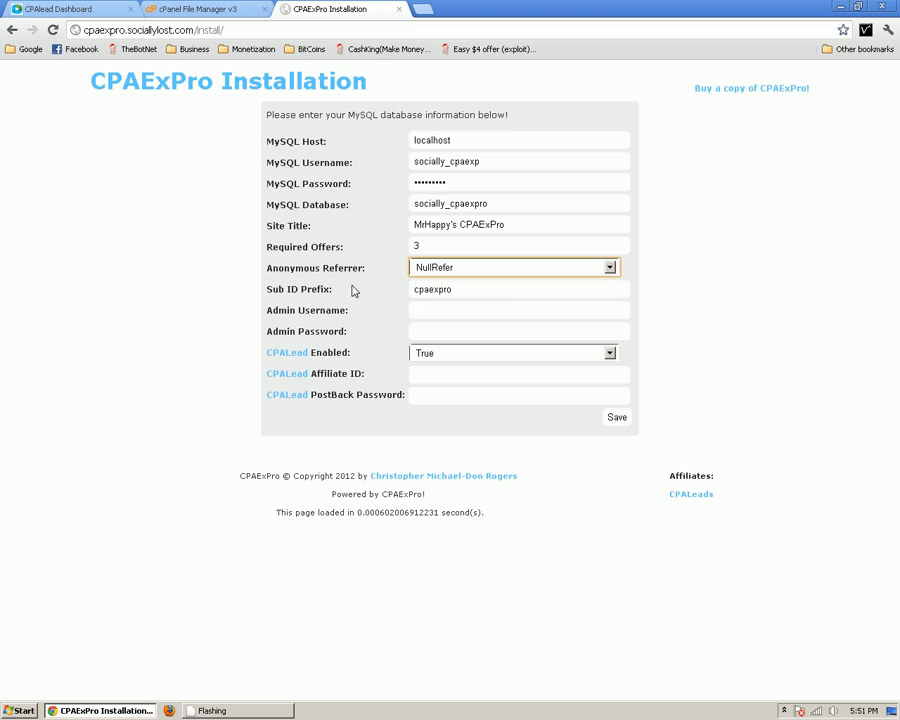
double_click(458, 289)
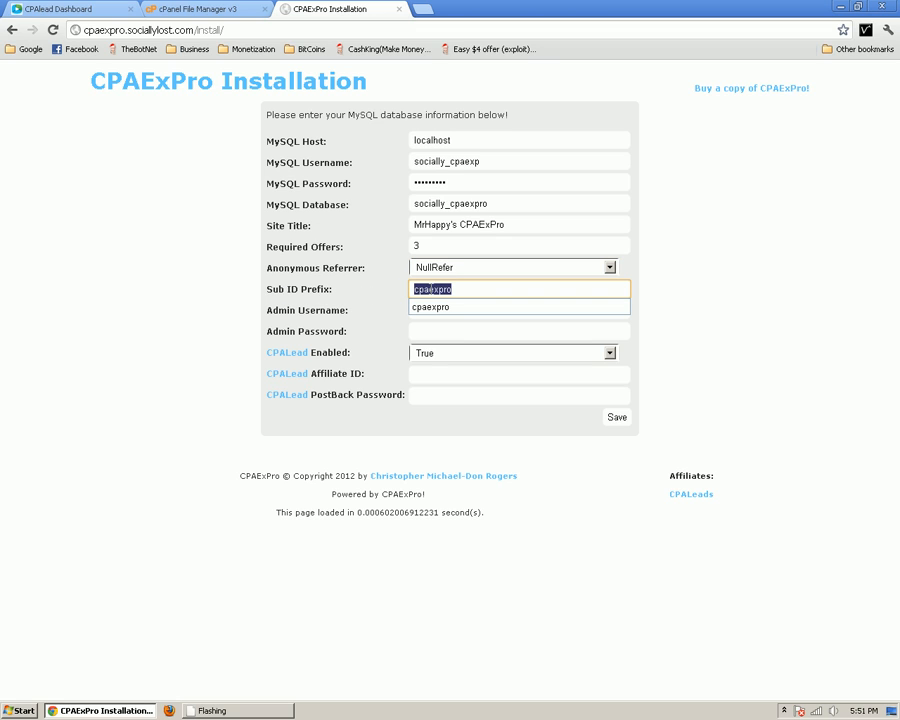
left_click(456, 289)
type("_")
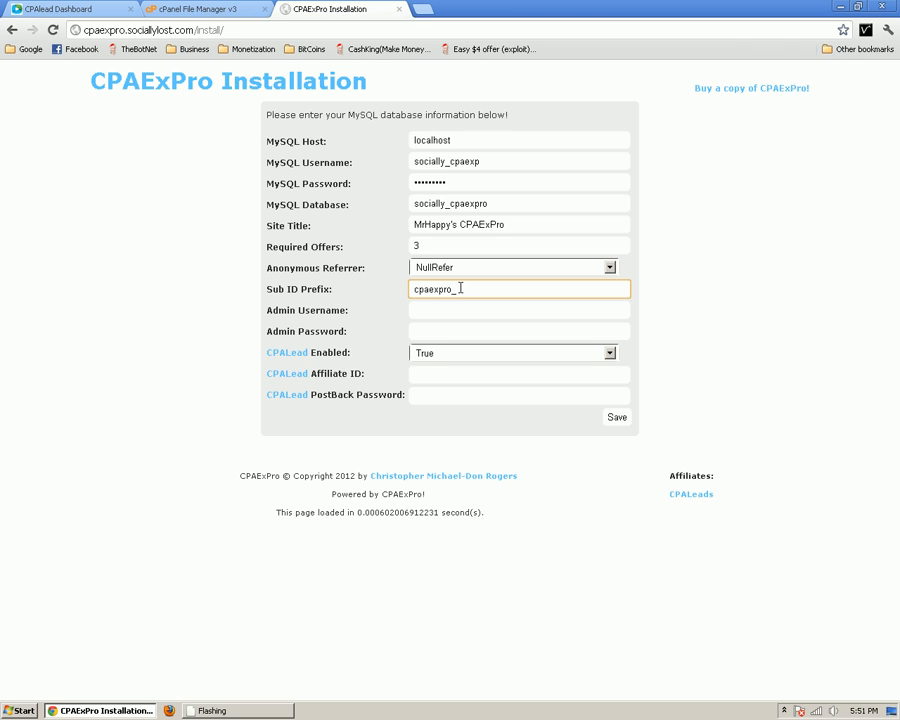
type("127.0.0.1")
left_click_drag(414, 289, 453, 289)
left_click(426, 290)
key("BackSpace")
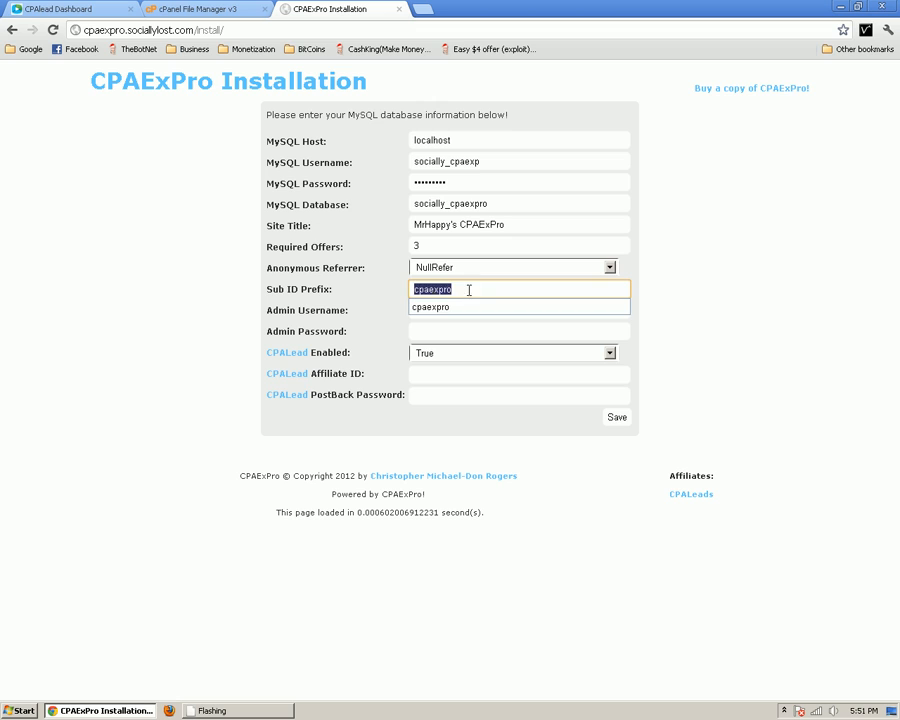
Enter admin as the admin username and move to the admin password
left_click(418, 312)
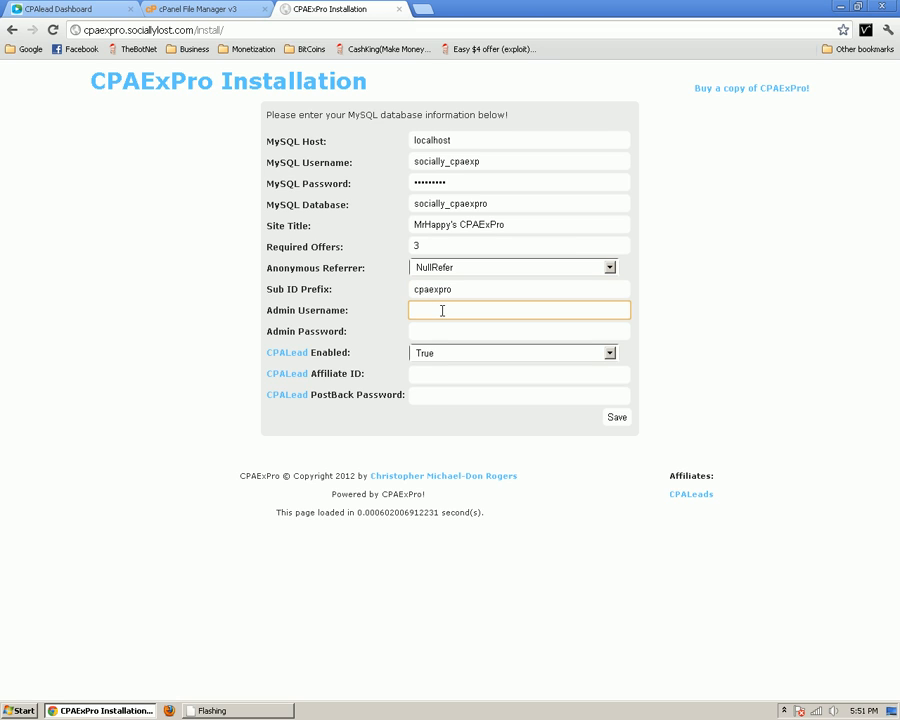
type("admin")
key("Tab")
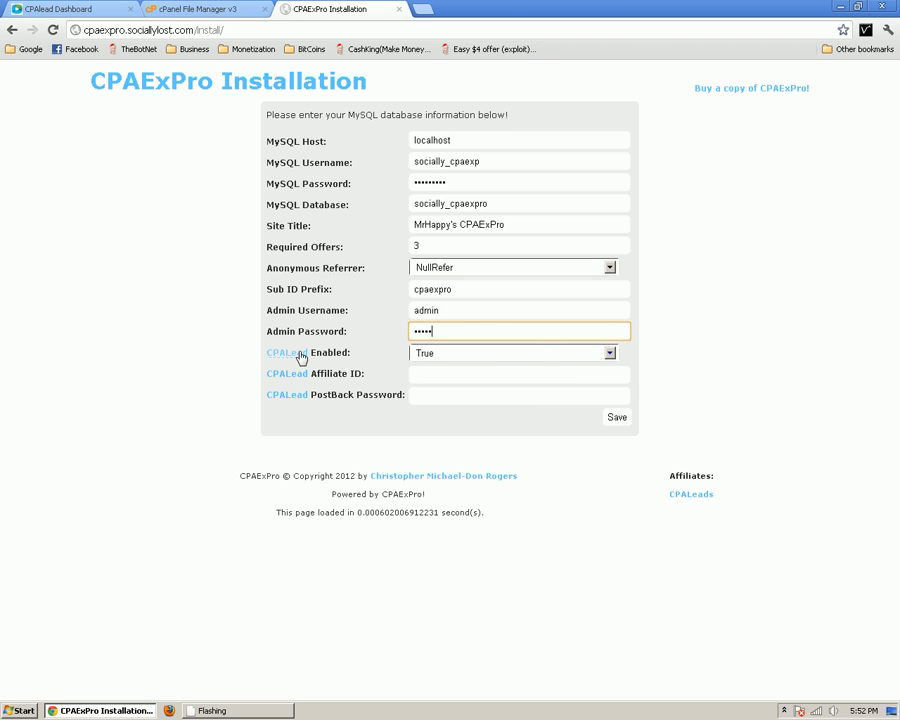
Keep CPALead enabled as True and enter the affiliate ID copied from the CPAlead dashboard header
left_click(452, 355)
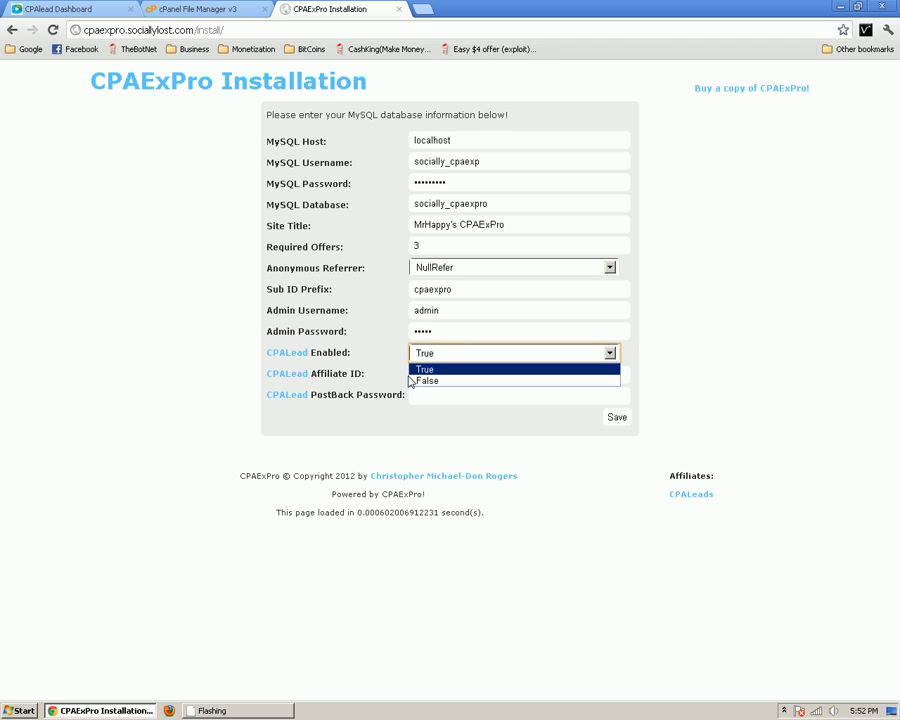
left_click(470, 367)
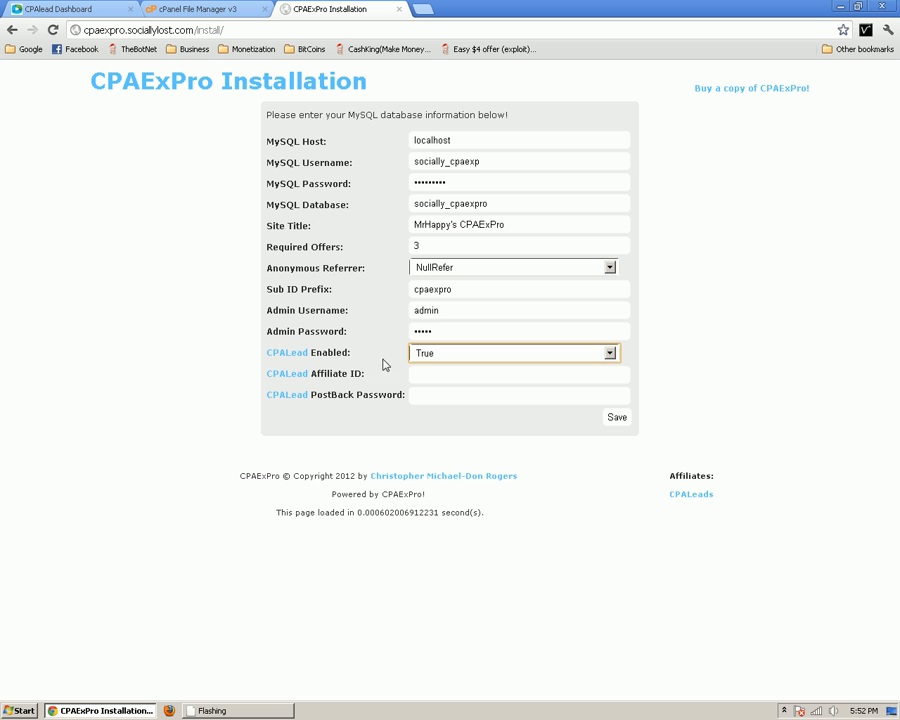
left_click(426, 374)
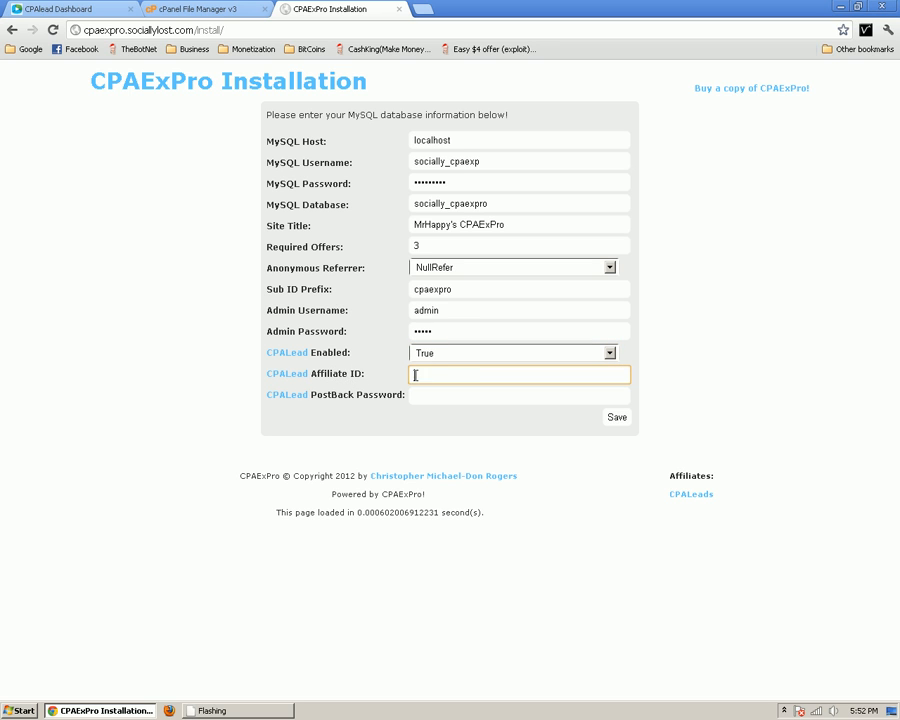
left_click(54, 10)
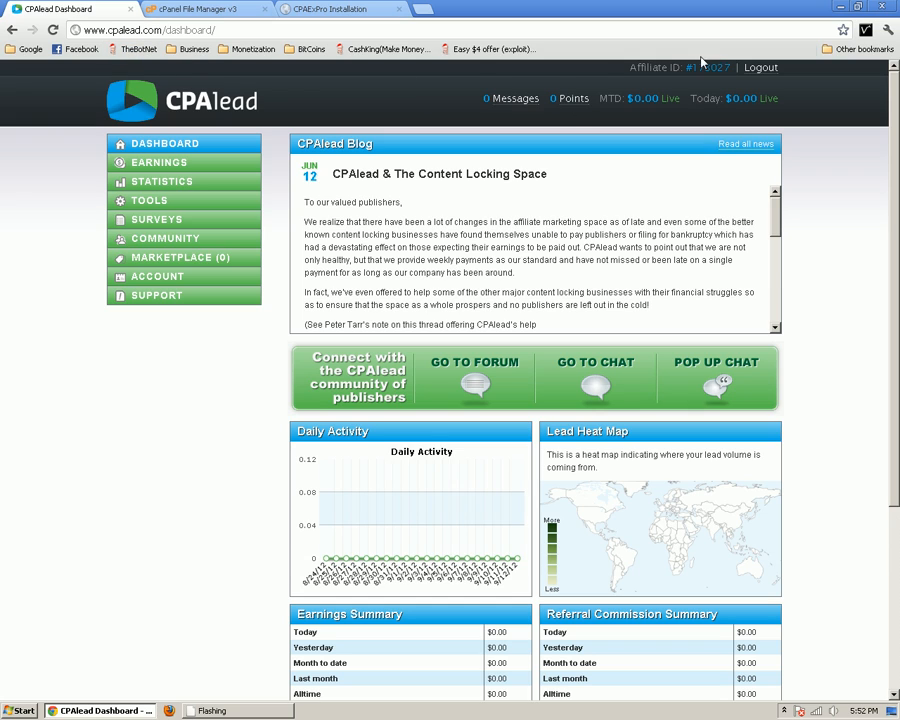
left_click_drag(633, 68, 728, 68)
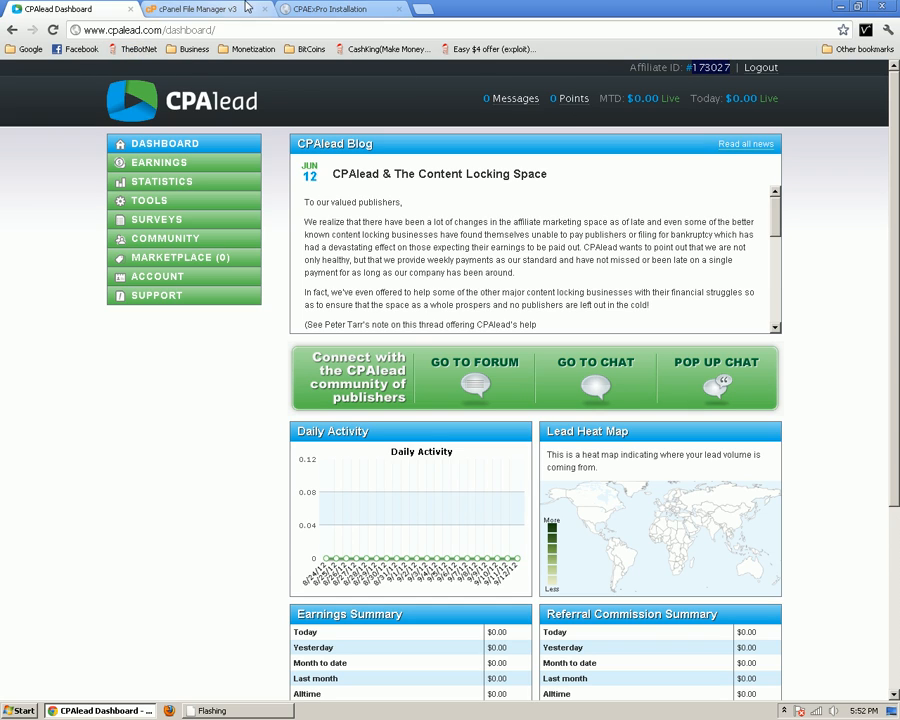
left_click(310, 9)
type("173027")
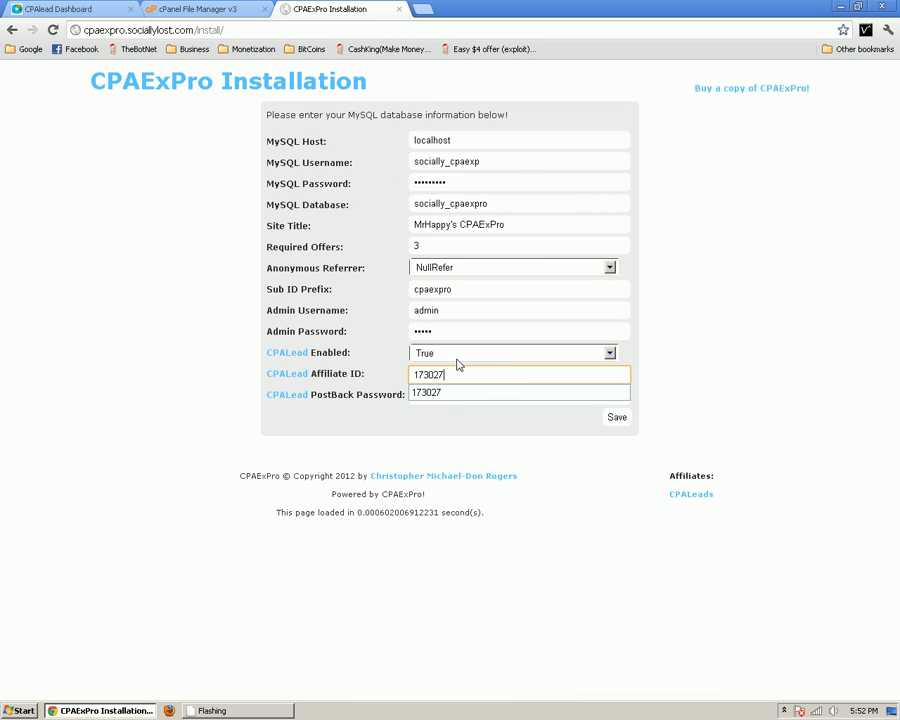
left_click(364, 396)
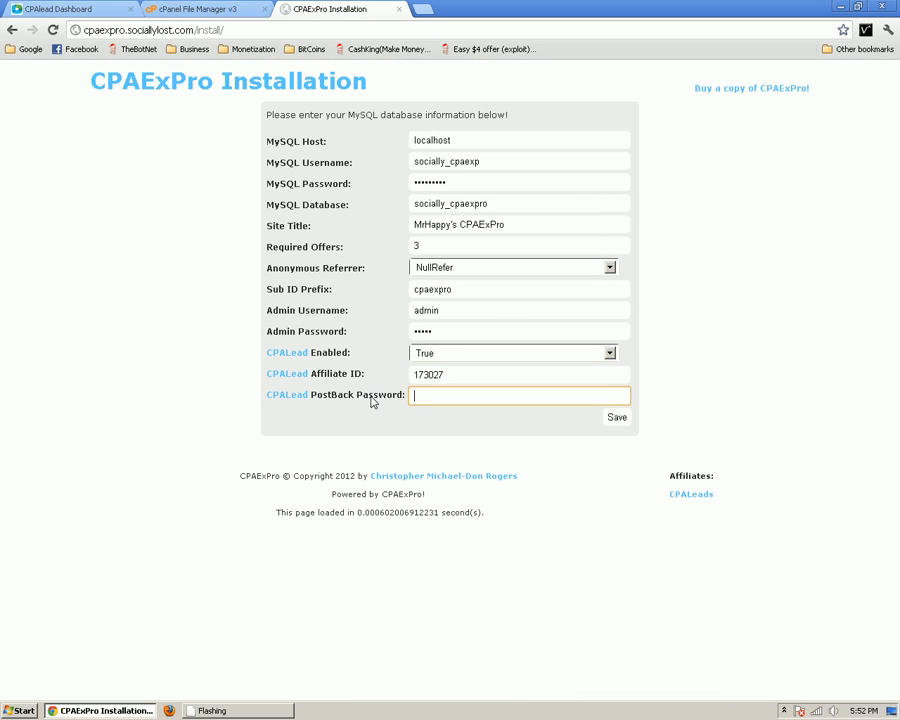
Open Tools > Feeds > Global Postback Setup in the CPAlead dashboard
left_click(64, 8)
left_click(157, 201)
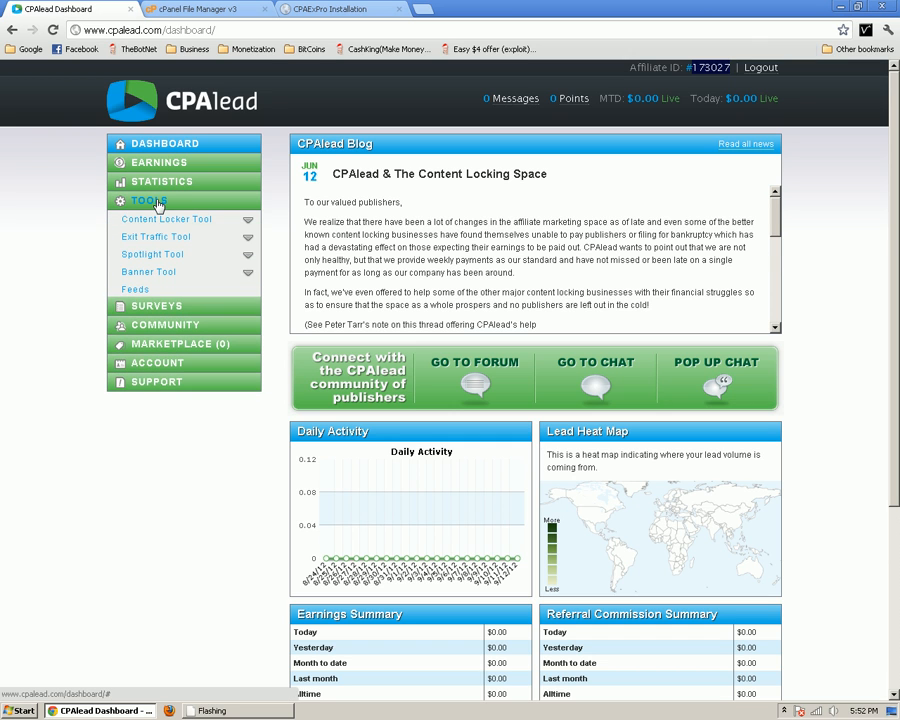
left_click(135, 289)
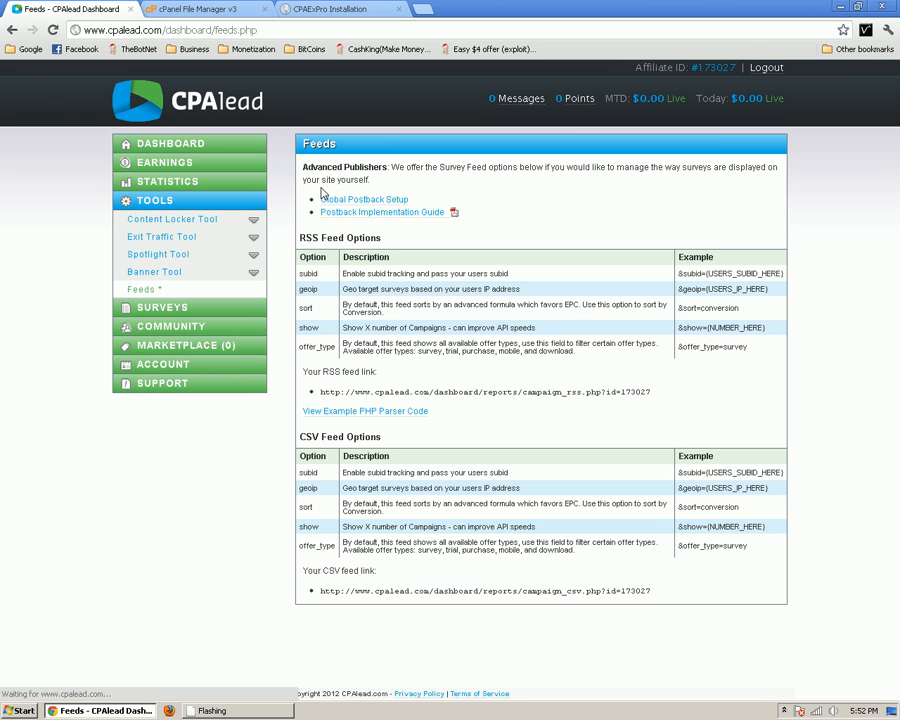
left_click(322, 200)
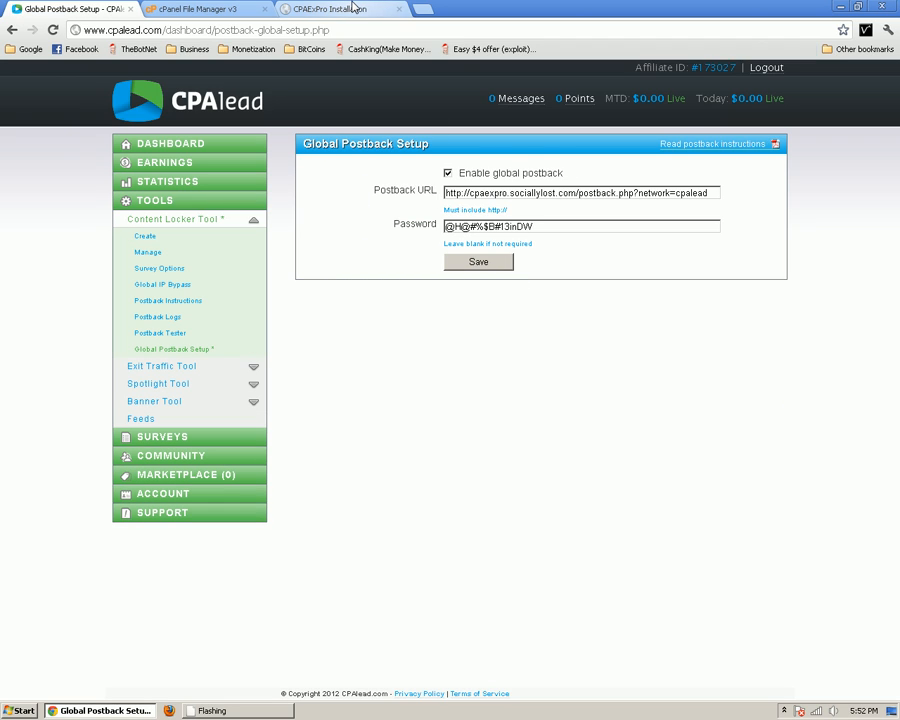
Fill the installer's PostBack Password from the saved password suggestion
left_click(353, 8)
left_click(458, 402)
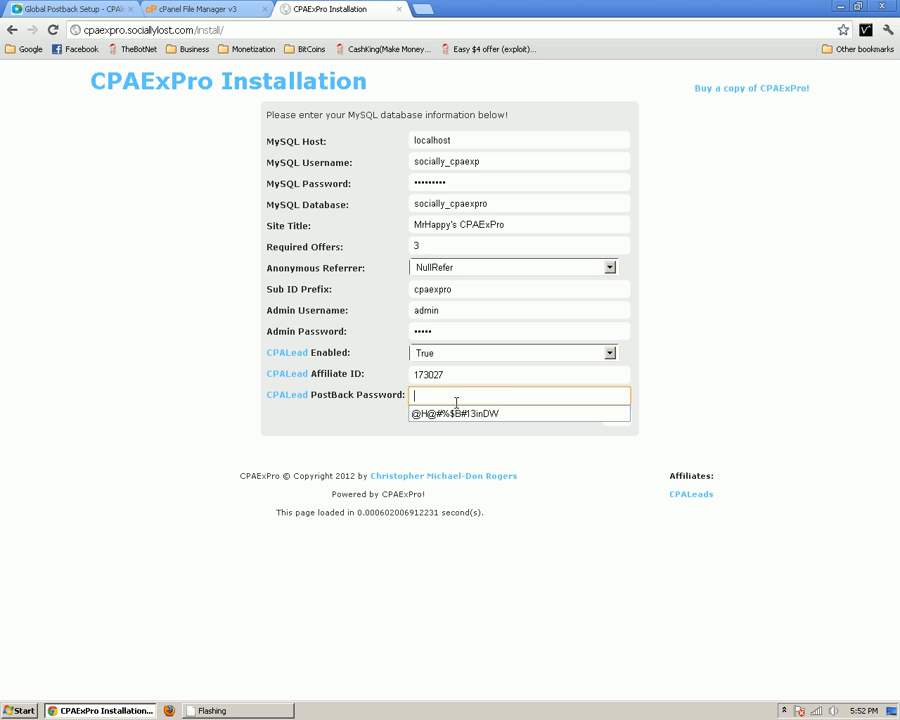
left_click(478, 413)
triple_click(514, 395)
left_click(375, 405)
On Global Postback Setup, select the postback password and the URL's domain
left_click(70, 9)
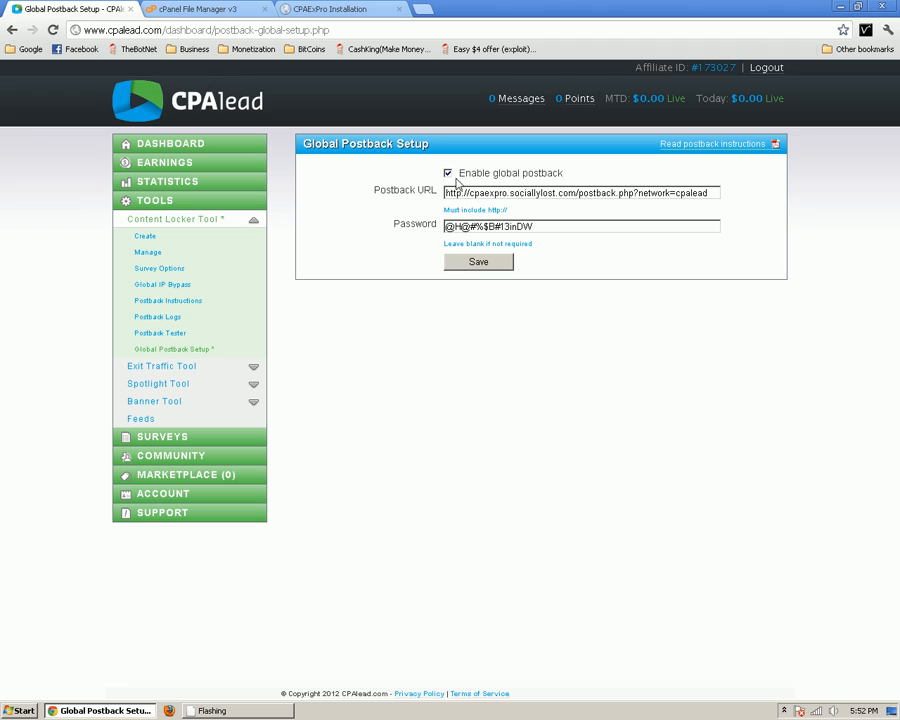
left_click_drag(563, 227, 437, 229)
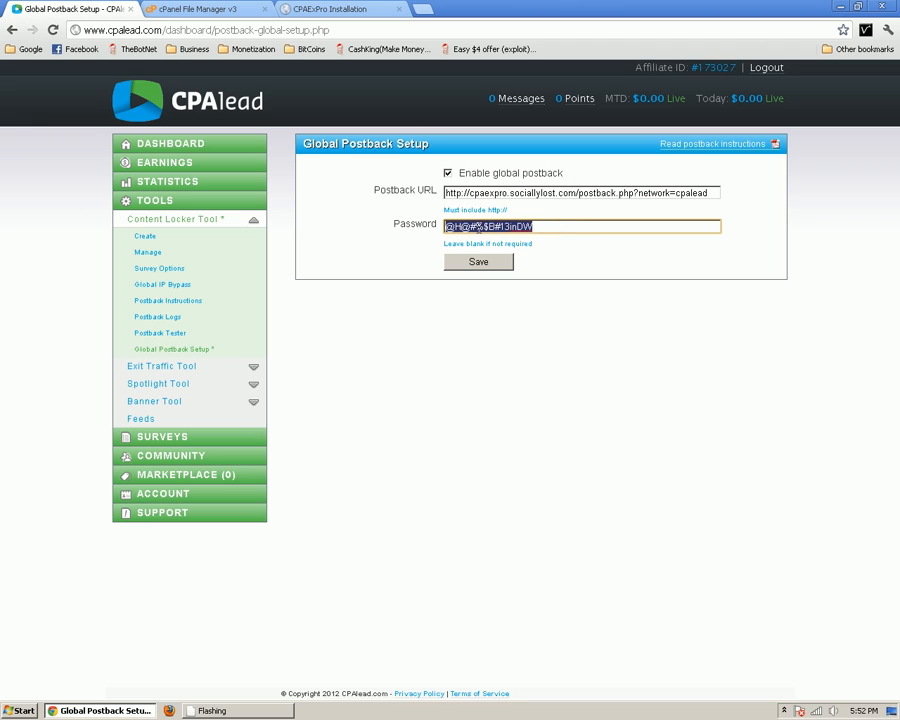
key("Down")
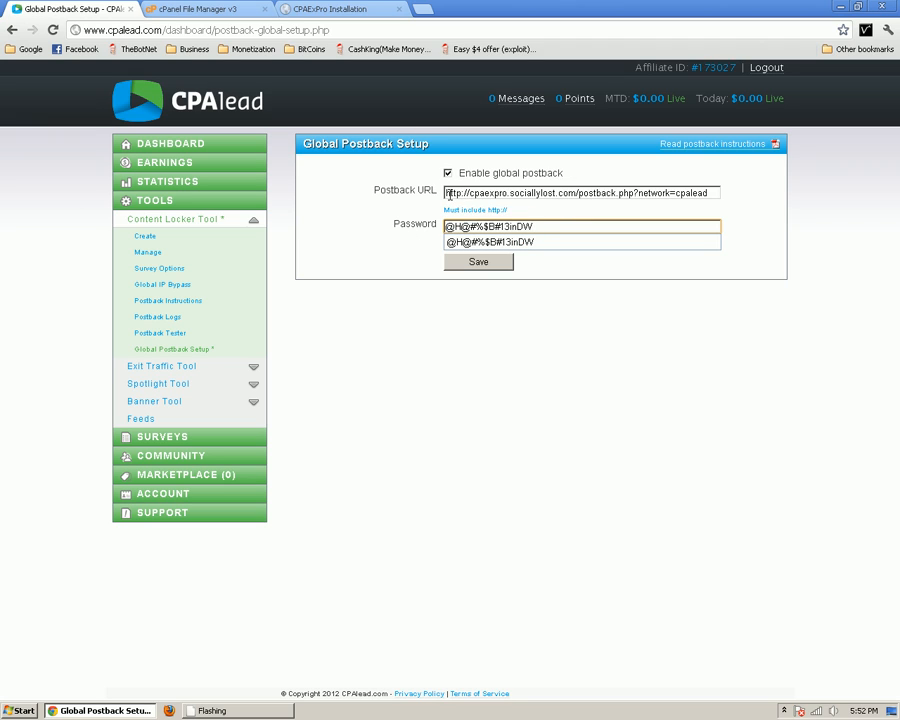
left_click_drag(449, 195, 583, 194)
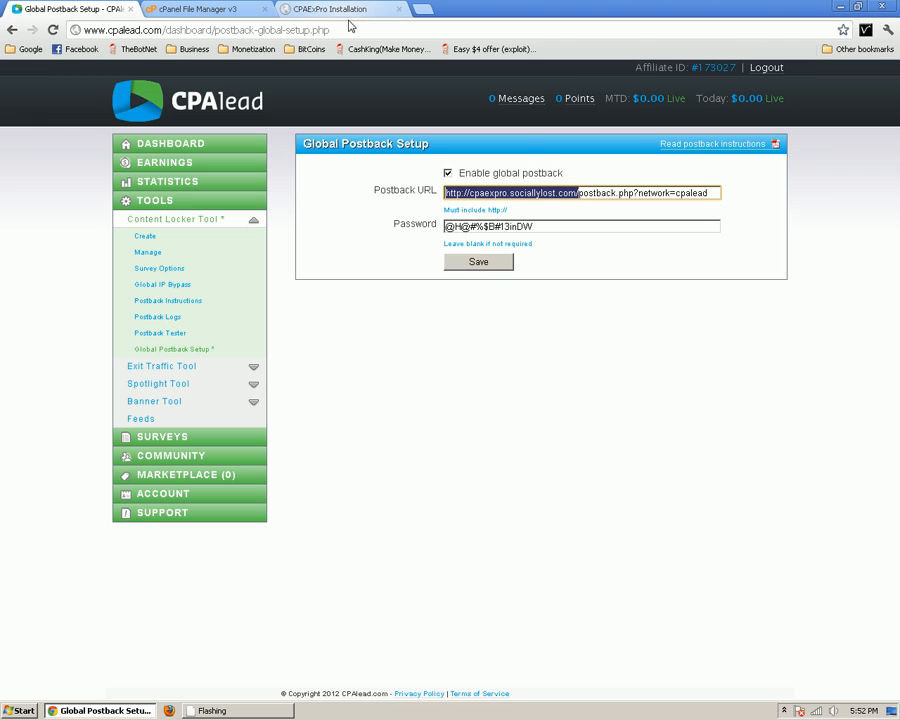
left_click(578, 193)
left_click_drag(578, 193, 635, 193)
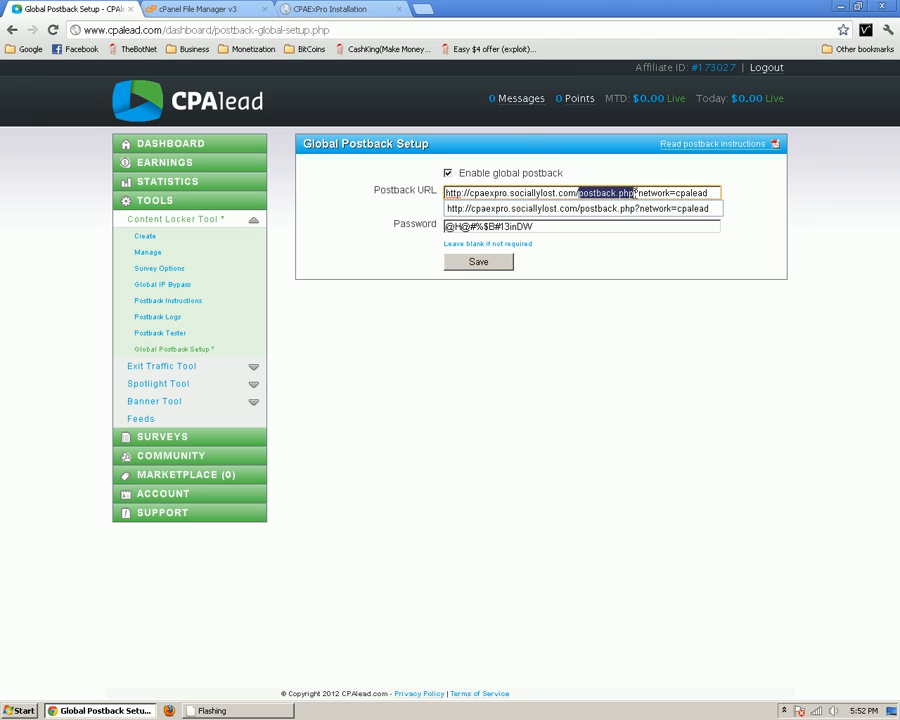
left_click(635, 194)
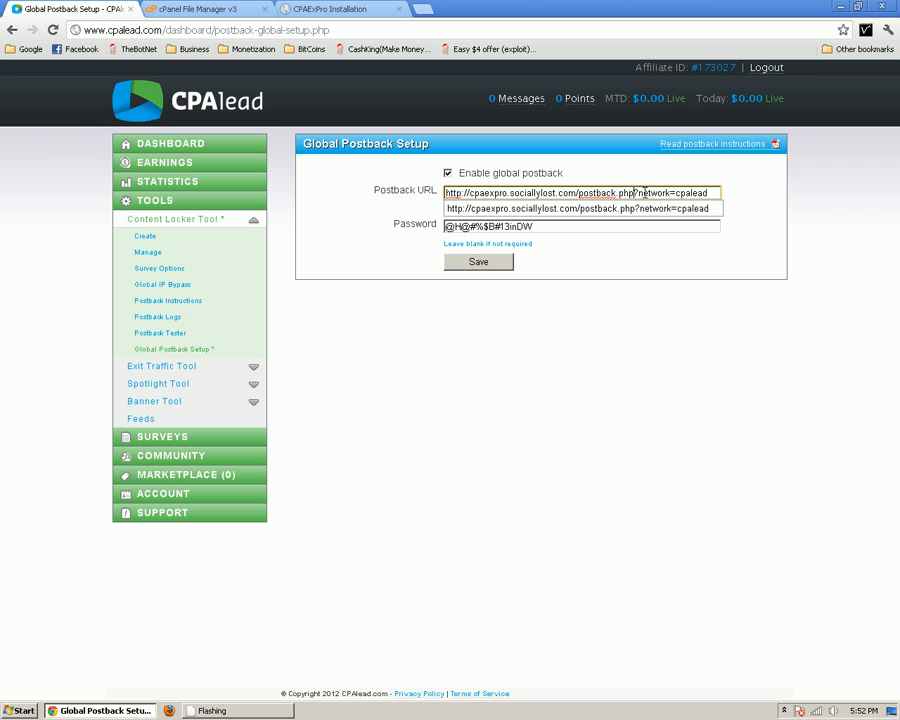
double_click(666, 193)
left_click_drag(707, 193, 444, 193)
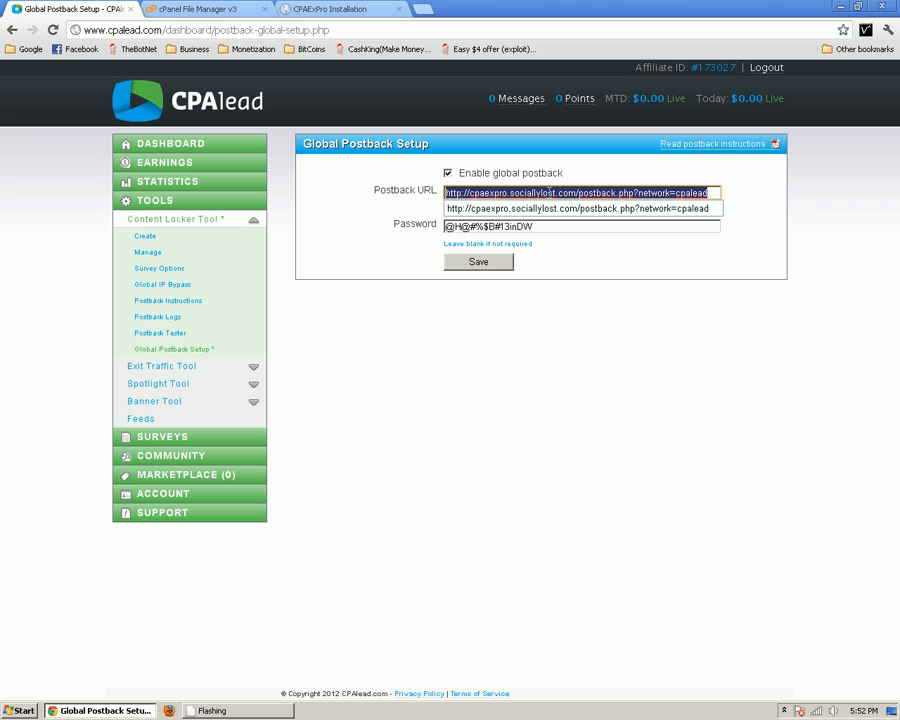
left_click(714, 192)
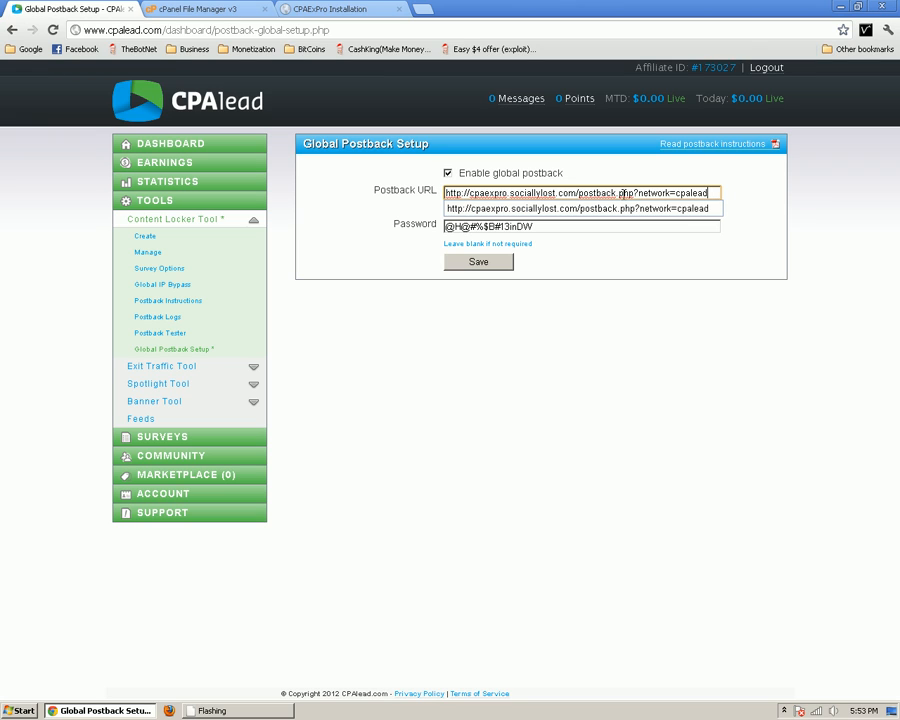
Confirm the network=cpalead parameter and save the global postback settings
left_click_drag(593, 193, 640, 193)
left_click(687, 191)
left_click_drag(713, 193, 640, 192)
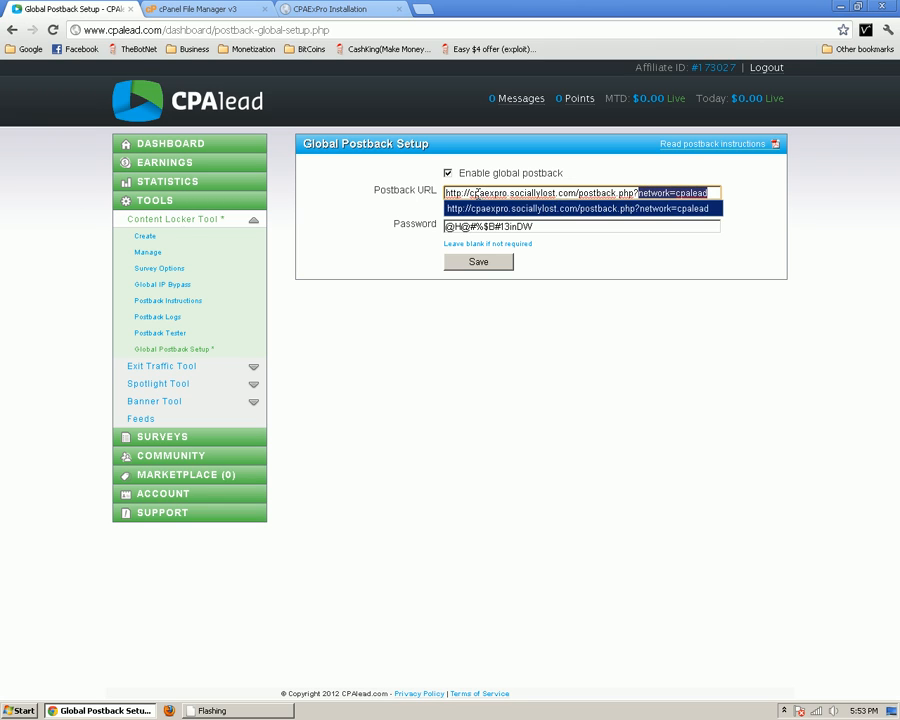
left_click_drag(457, 193, 702, 193)
left_click(709, 193)
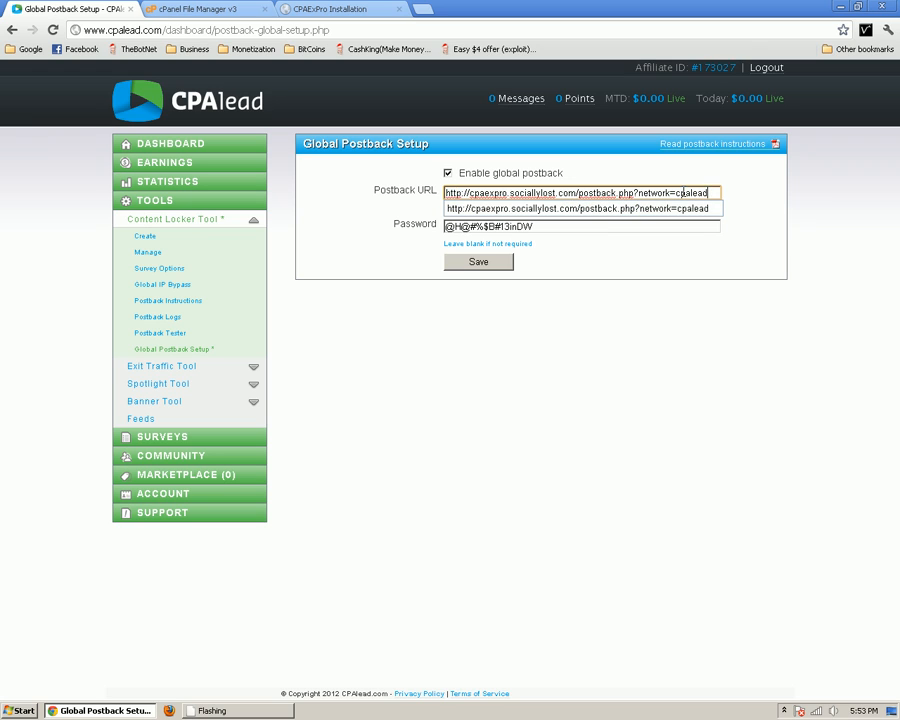
left_click(604, 238)
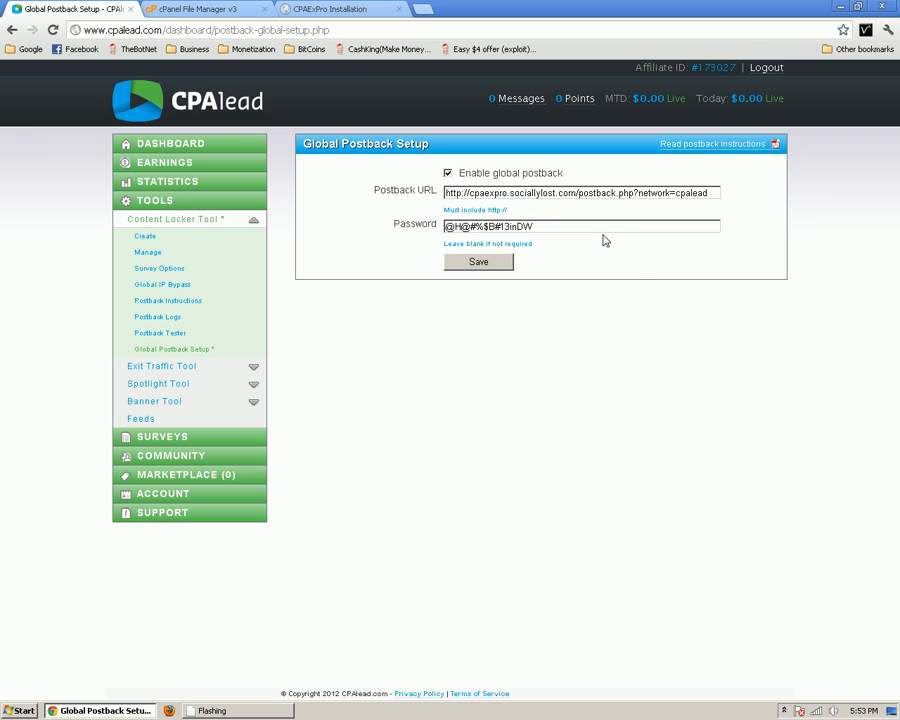
left_click(483, 261)
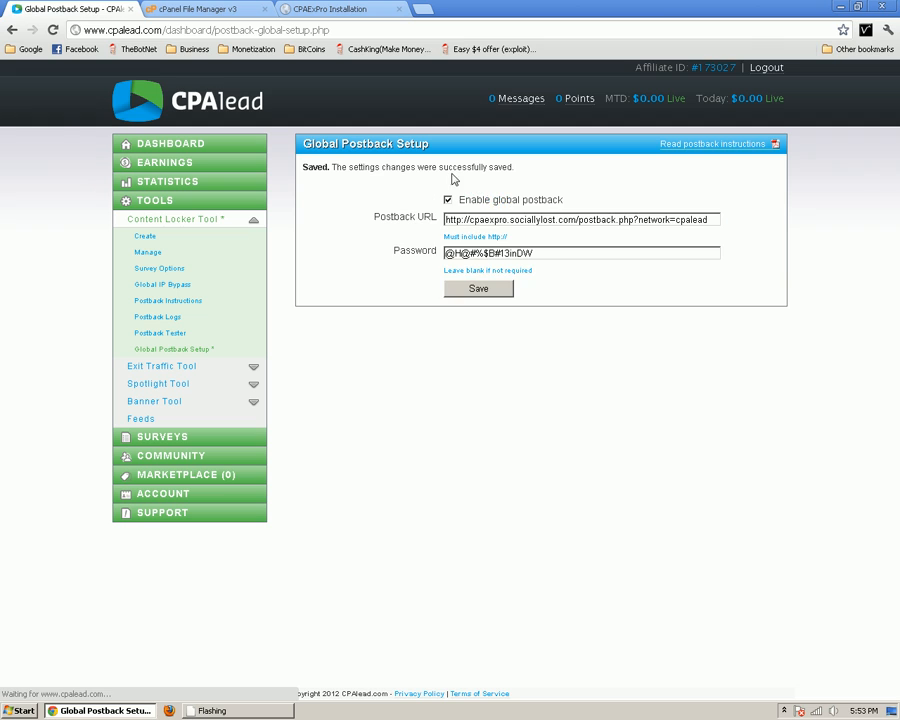
Save the installation settings to finish setup and load the offers front page
left_click(316, 7)
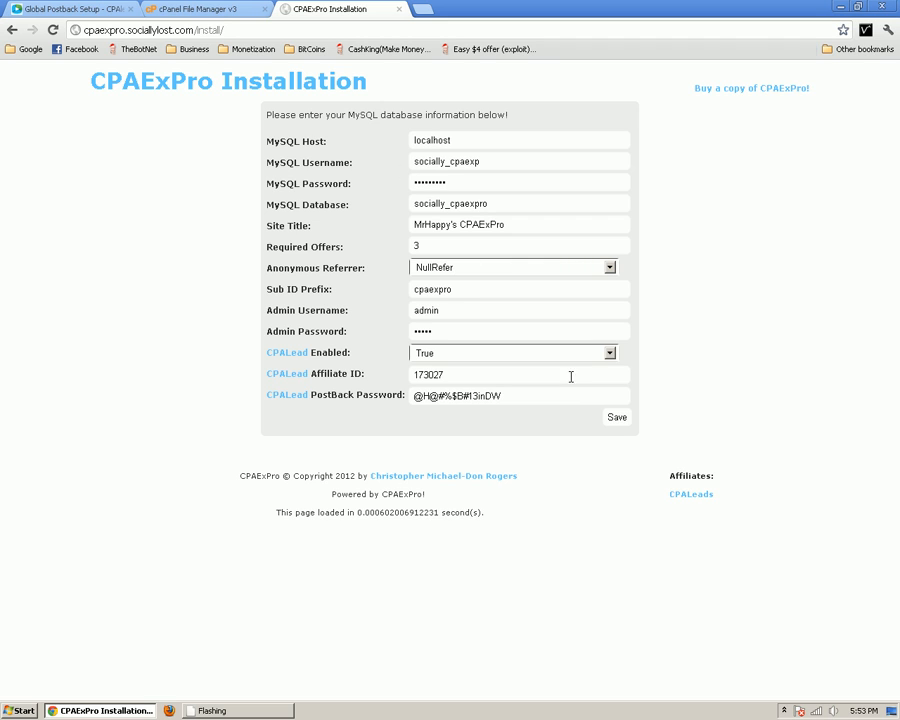
left_click(617, 419)
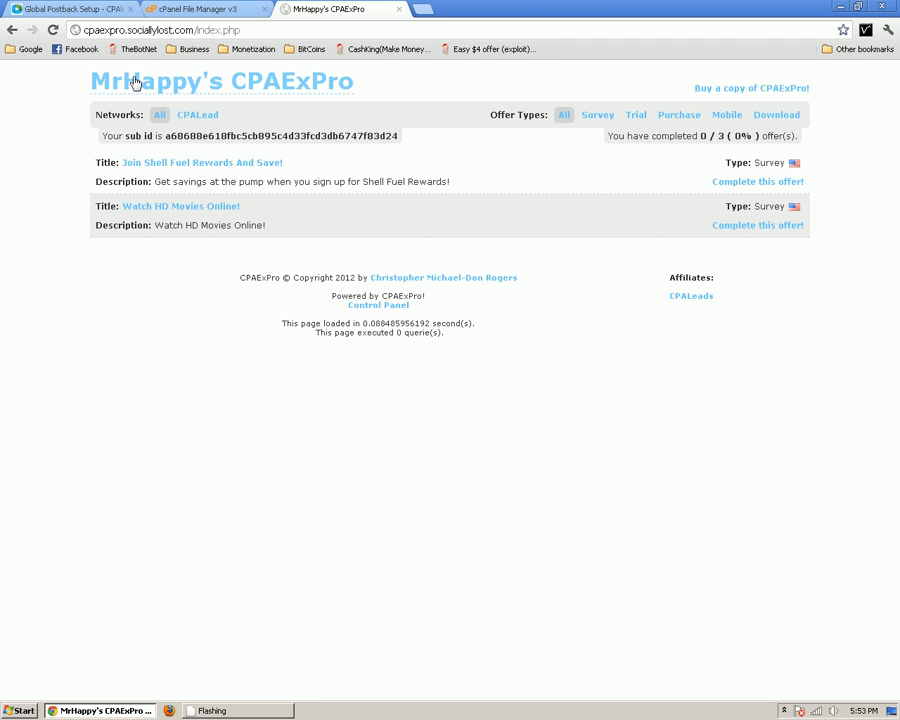
left_click(240, 30)
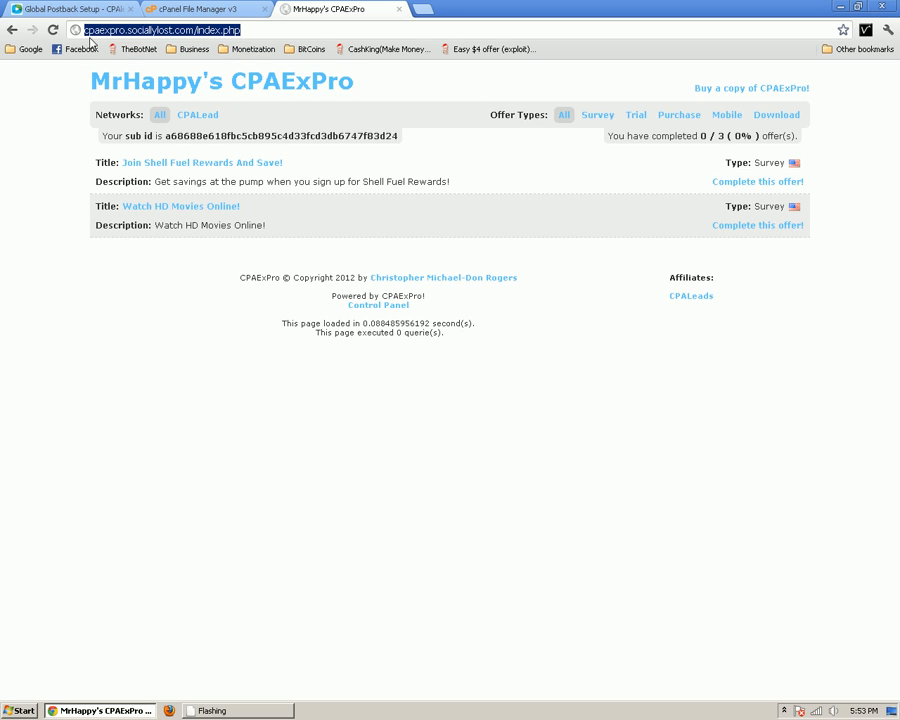
Check the sub id and 0 / 3 completed count, then filter offers to Survey only
double_click(170, 137)
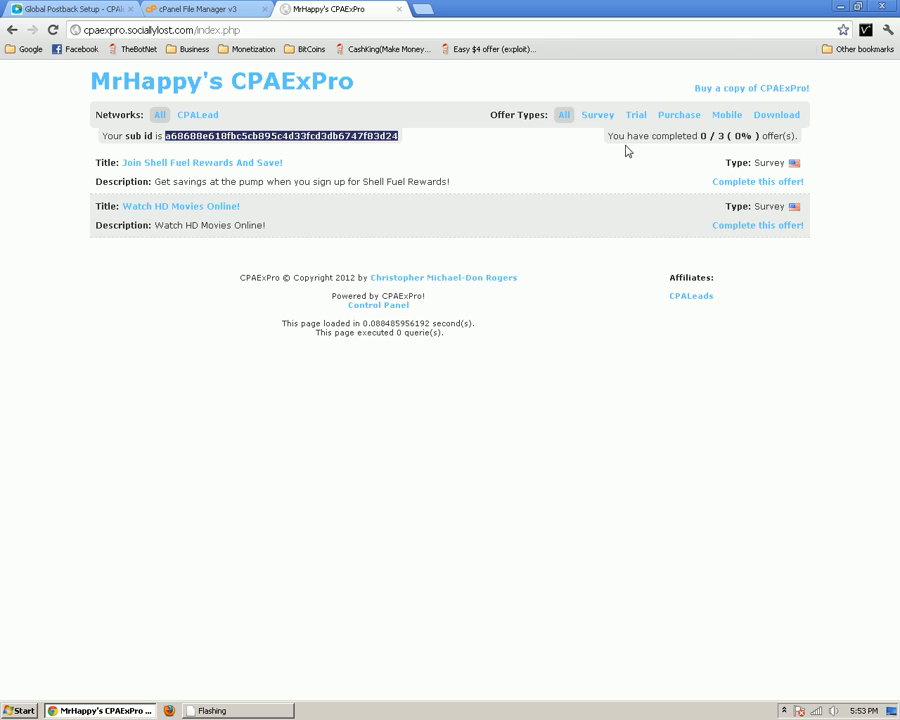
left_click_drag(706, 137, 741, 140)
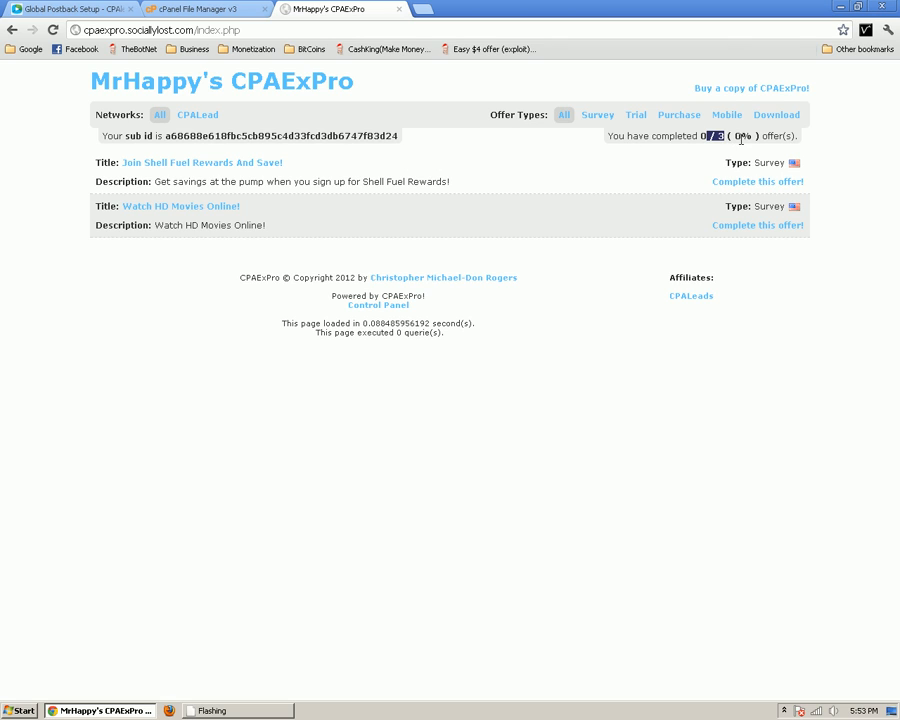
left_click(720, 140)
left_click(596, 116)
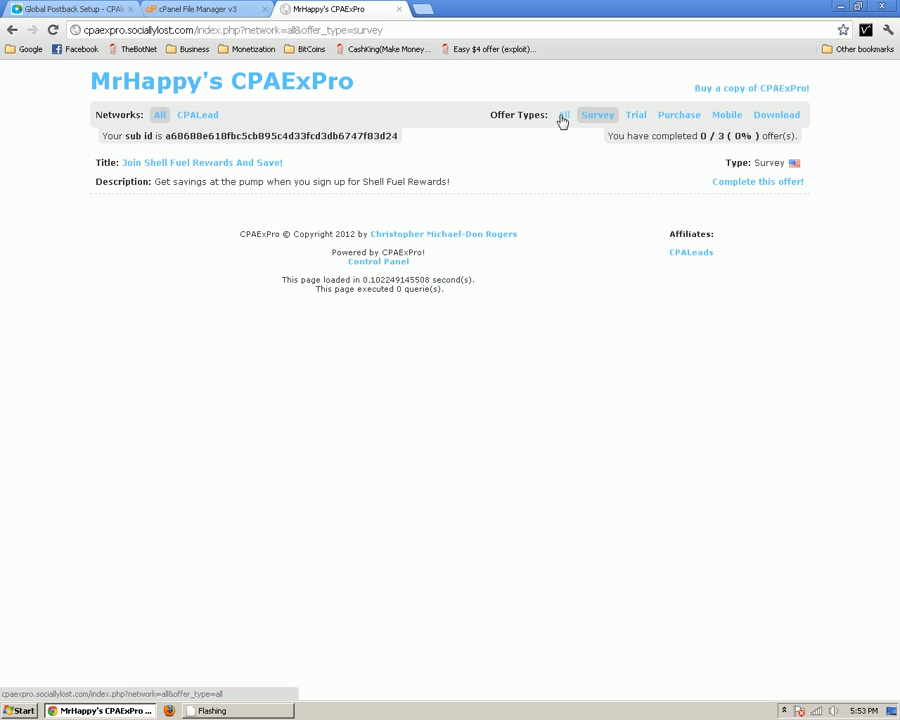
Switch the filter back to All offer types and inspect an offer's Survey type label
left_click(564, 117)
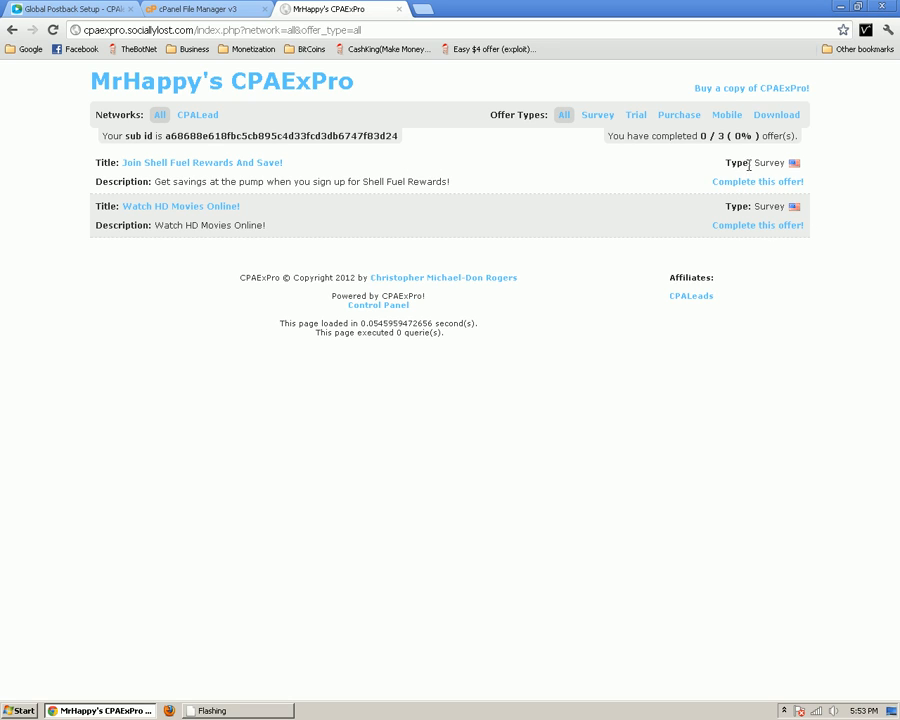
mouse_move(735, 162)
left_mouse_down()
mouse_move(799, 164)
mouse_move(728, 160)
left_mouse_up()
left_click(815, 168)
left_click(729, 160)
Log in to the cp.php control panel with the autofilled admin credentials
left_click(369, 307)
left_click(404, 118)
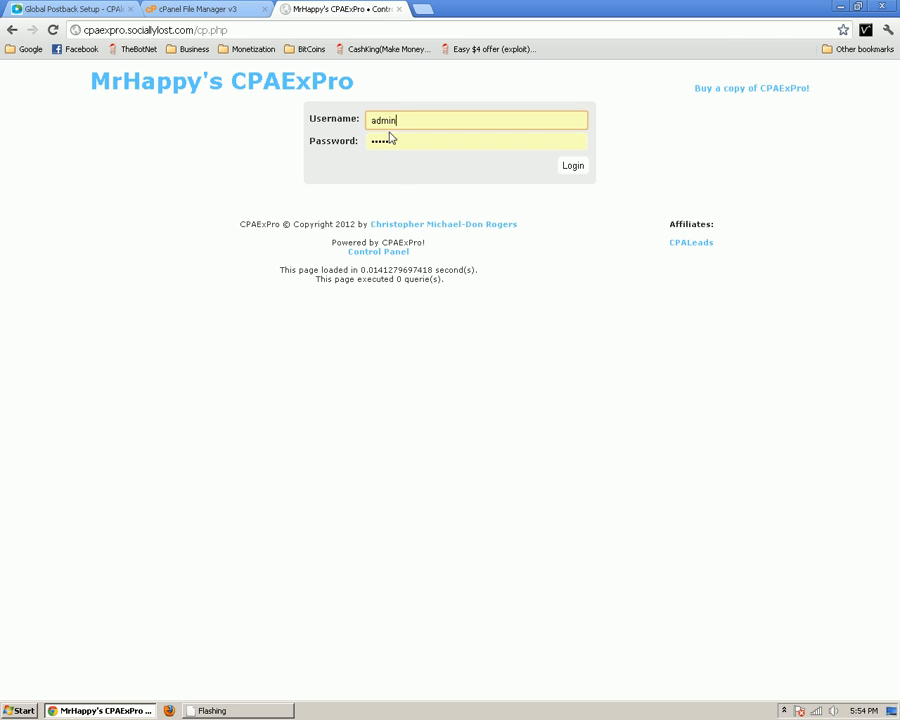
double_click(390, 140)
left_click(580, 167)
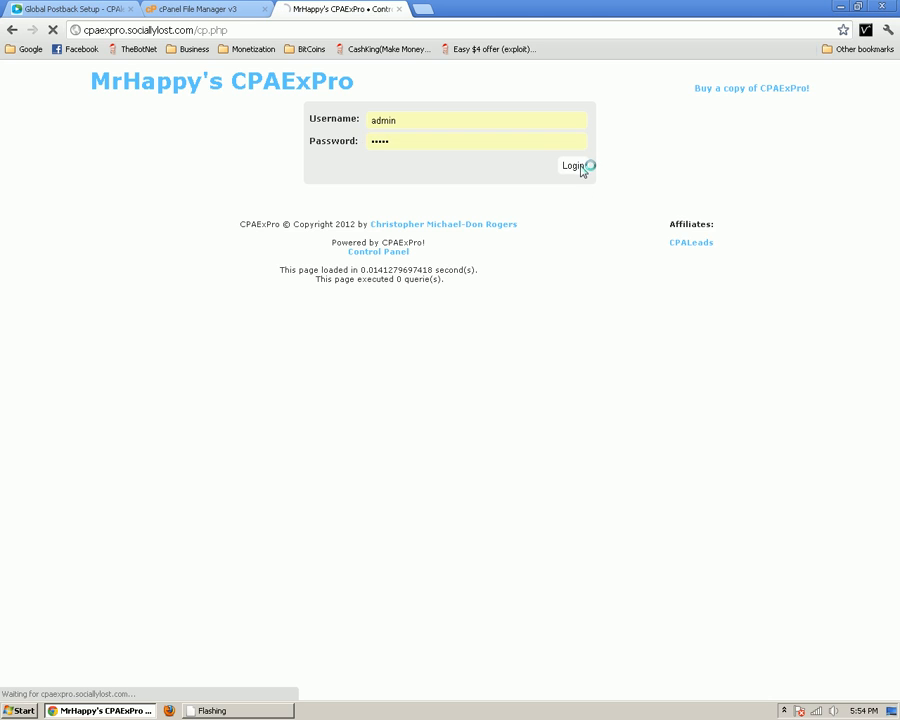
Review the Sub ID and Status 0 / 3 (0%), then return to the offers page
left_click_drag(95, 116, 176, 128)
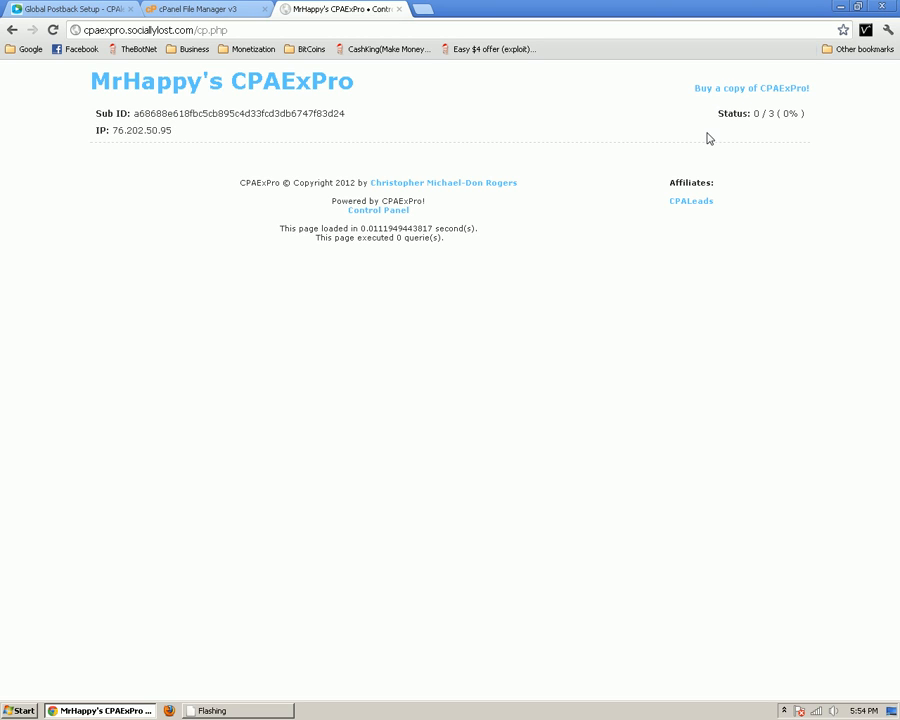
left_click_drag(707, 137, 812, 118)
left_click(810, 115)
left_click_drag(95, 114, 741, 129)
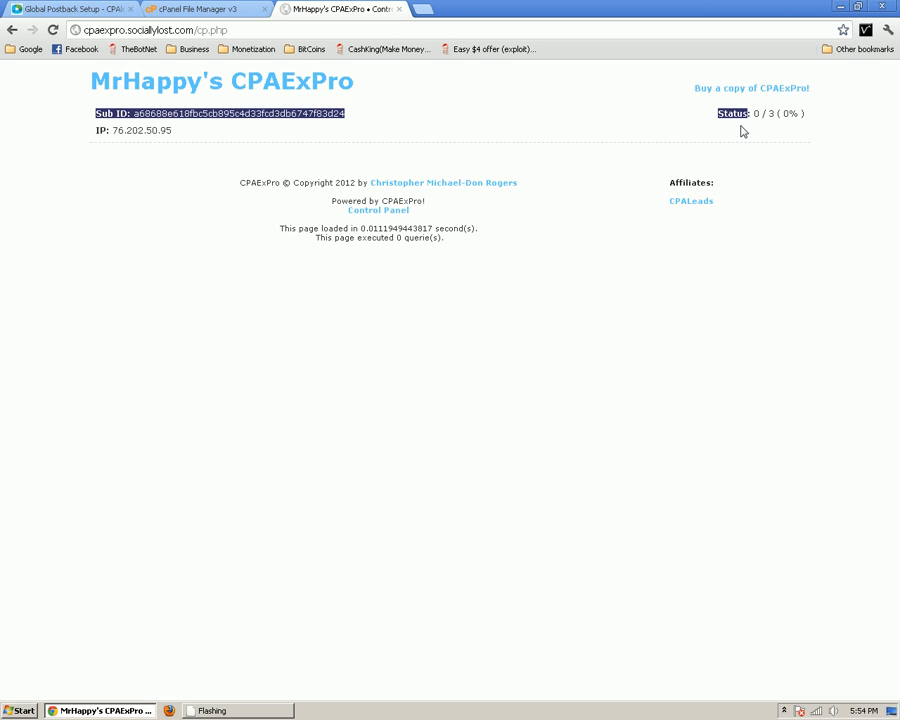
left_click(284, 93)
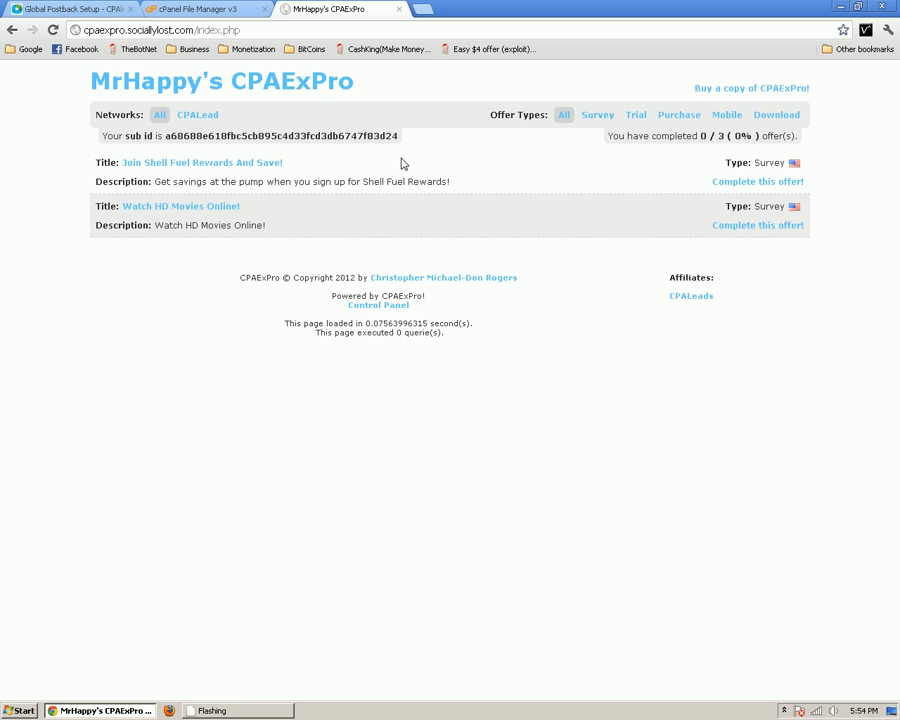
left_click(14, 29)
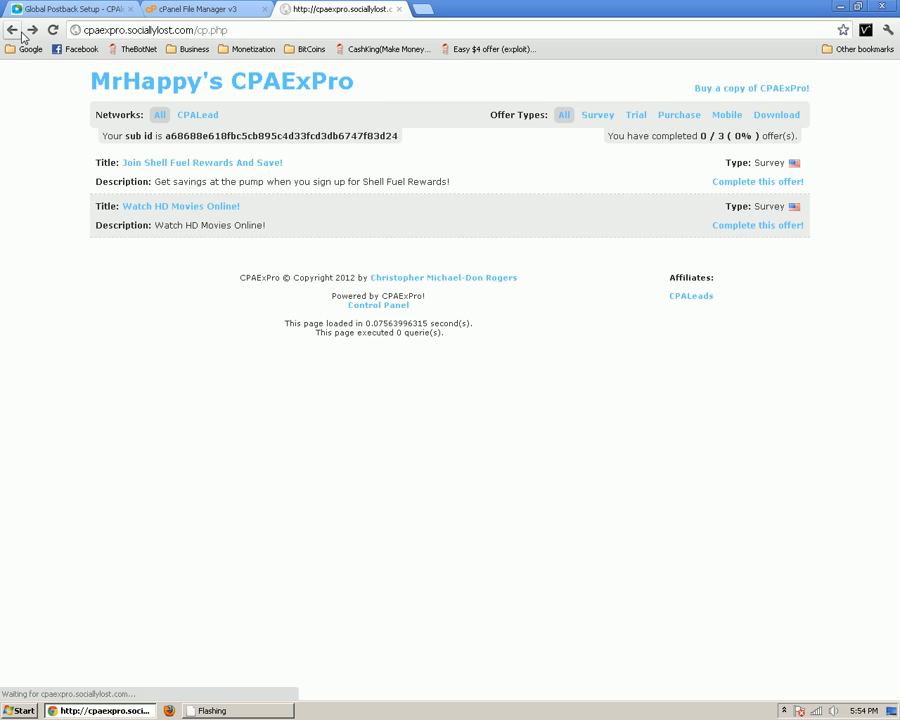
left_click(33, 30)
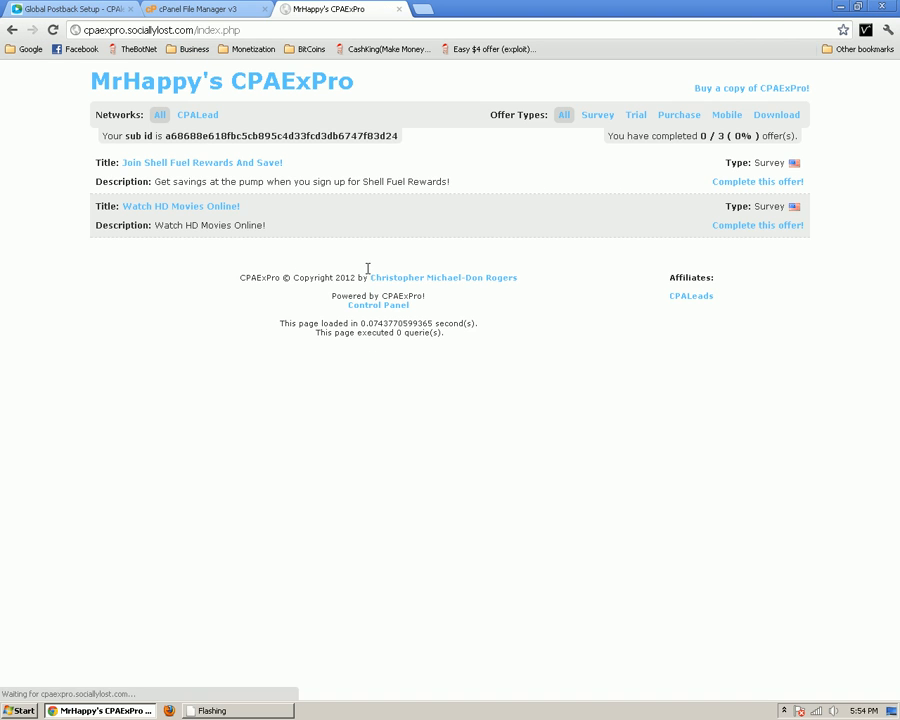
left_click(378, 306)
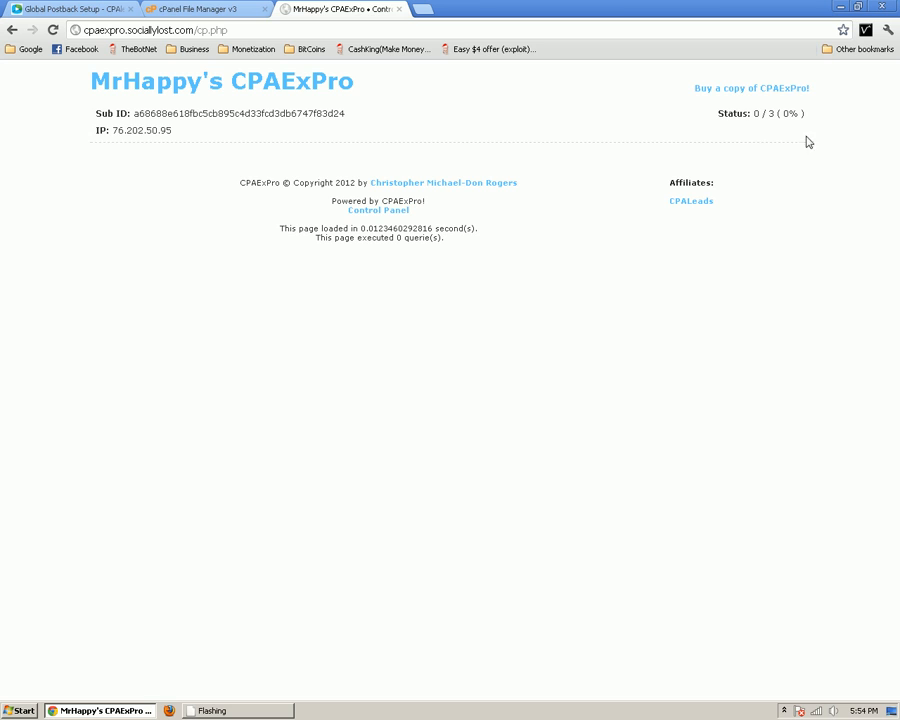
left_click(341, 86)
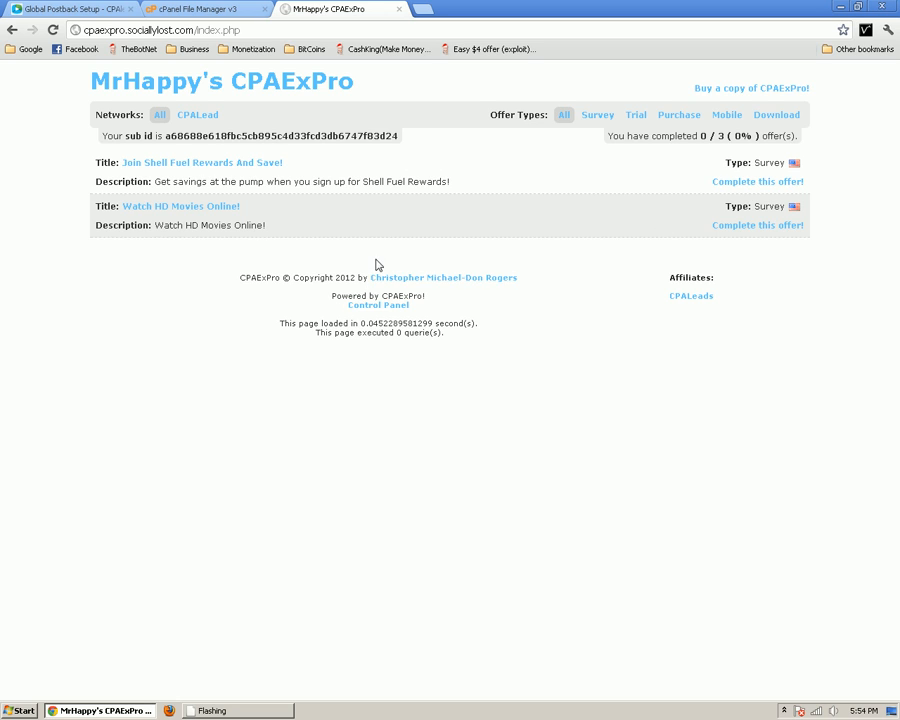
left_click(380, 306)
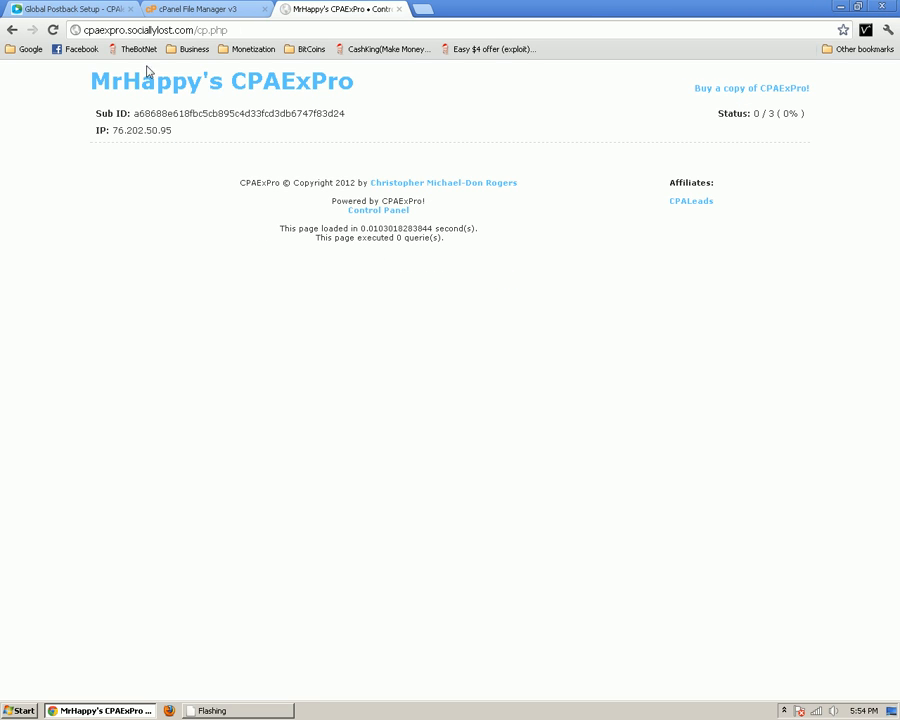
left_click(280, 90)
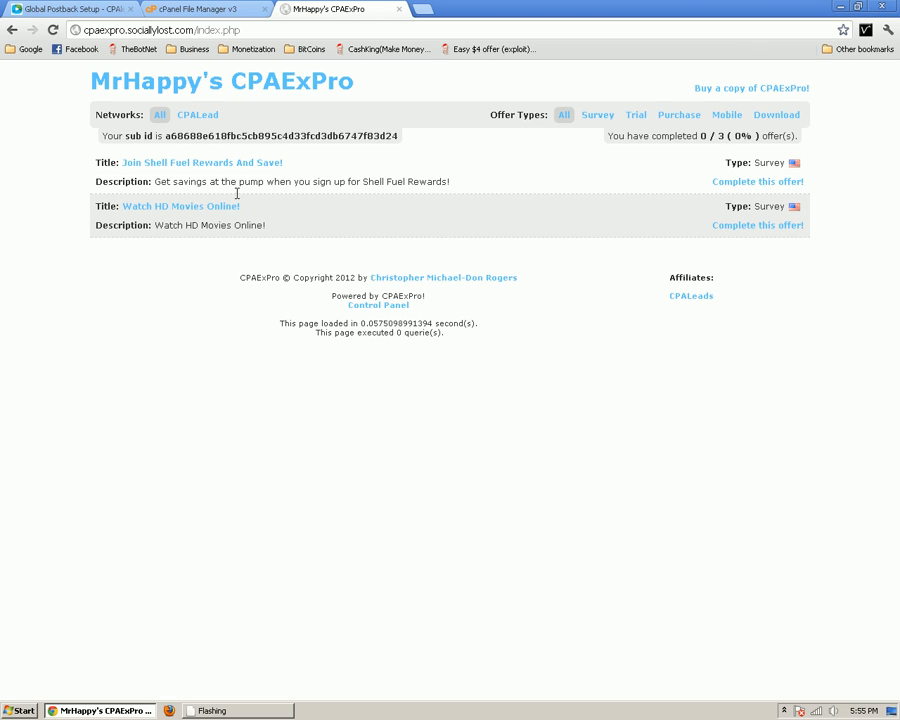
triple_click(451, 183)
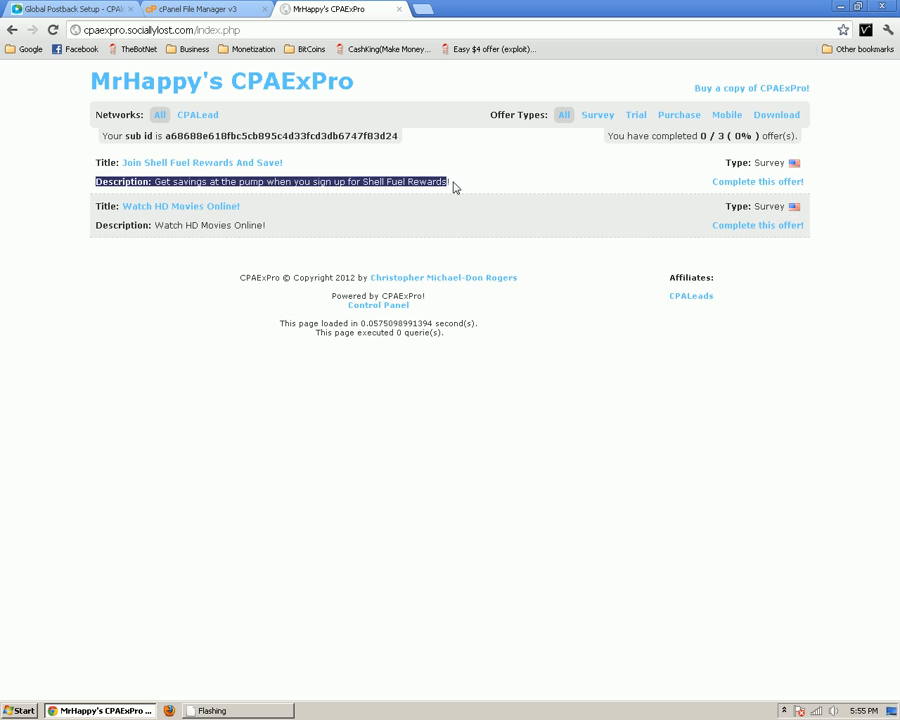
left_click(627, 235)
triple_click(135, 210)
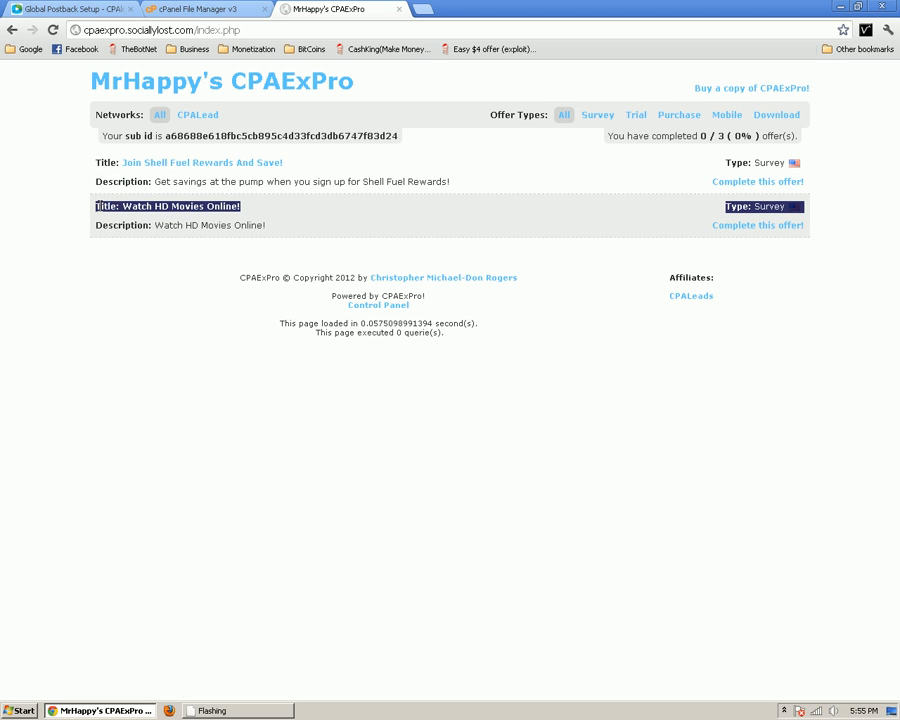
left_click(96, 214)
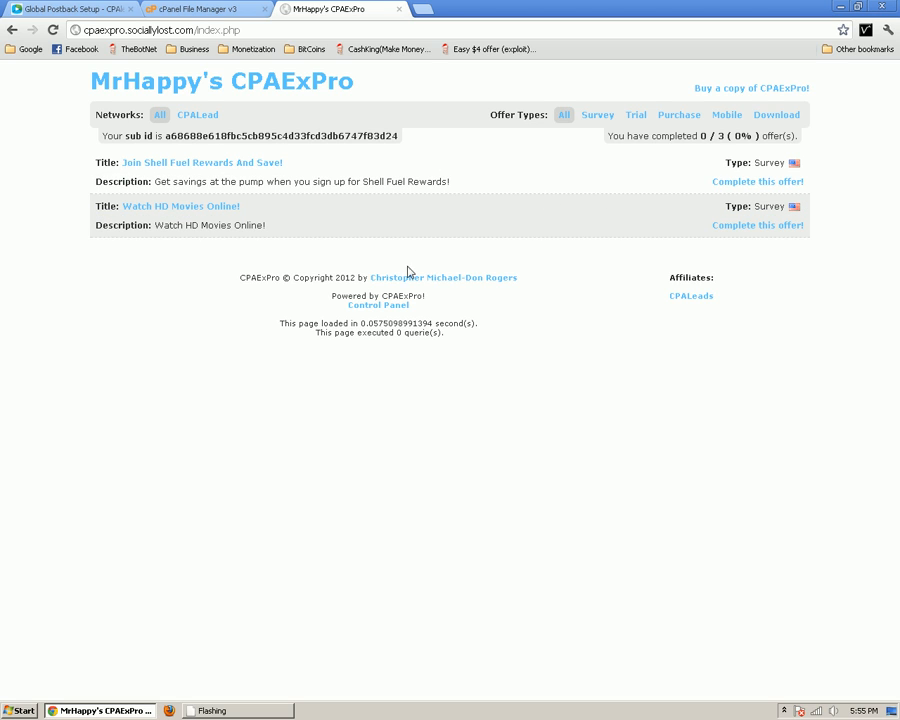